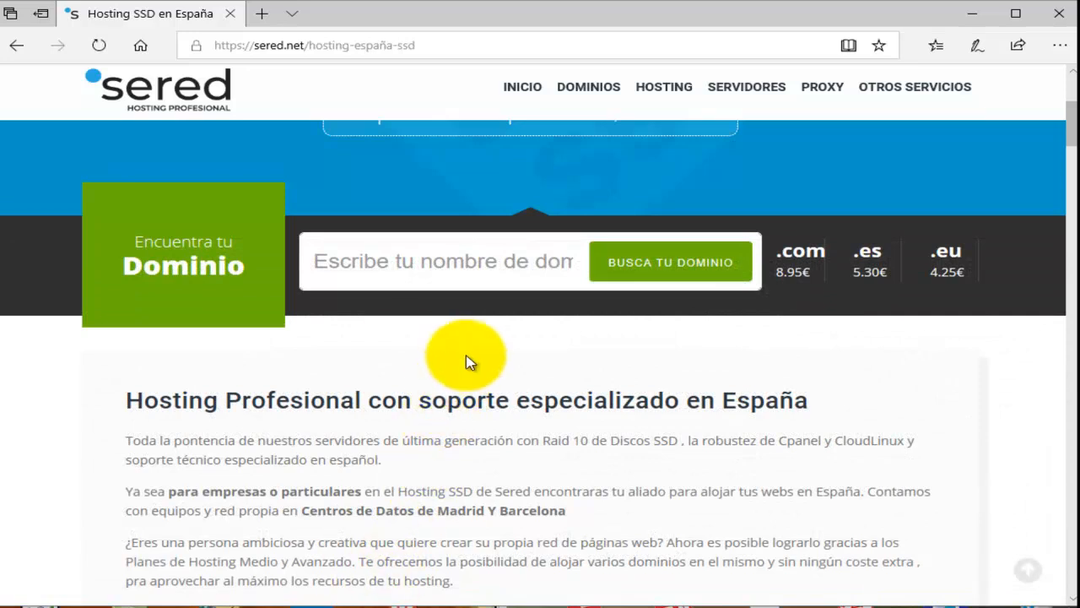
- Search for the domain name "chusco36" with the site's domain finder
{"action": "left_click", "coordinate": [431, 261]}
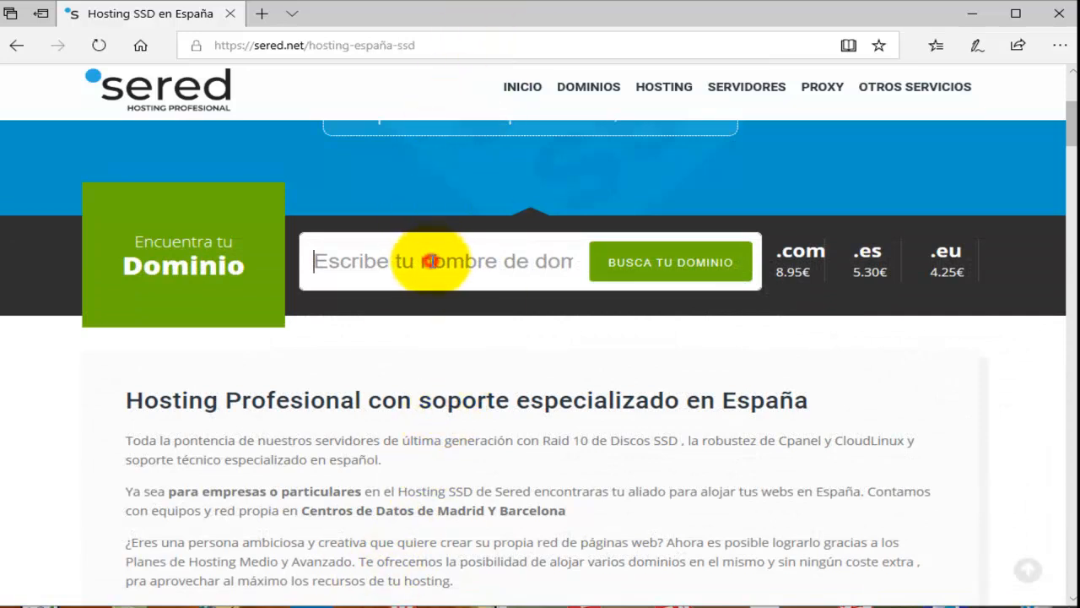
{"action": "type", "text": "c"}
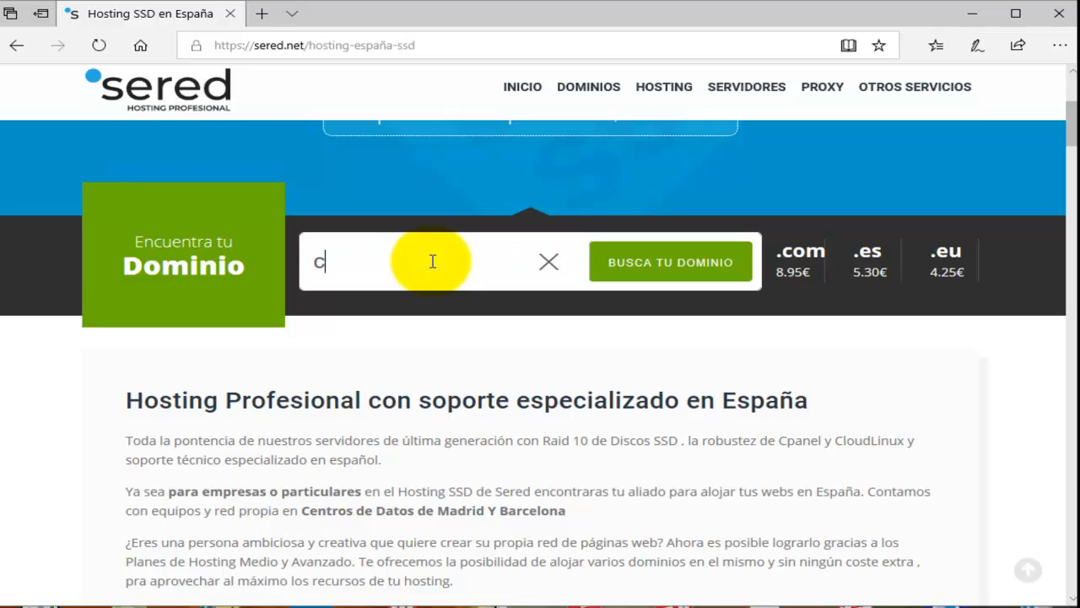
{"action": "type", "text": "husco"}
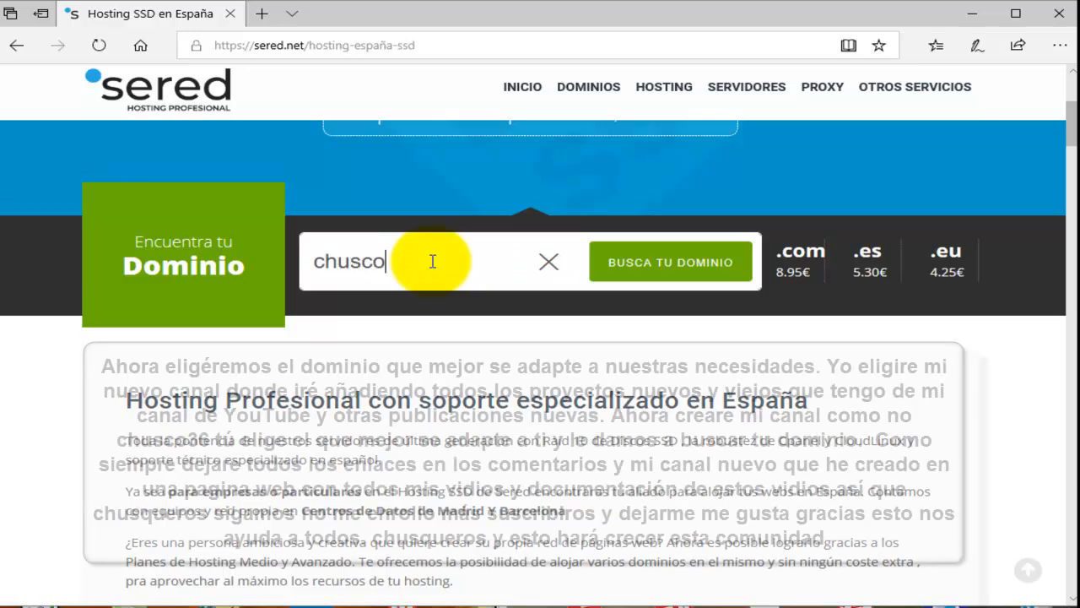
{"action": "type", "text": "36"}
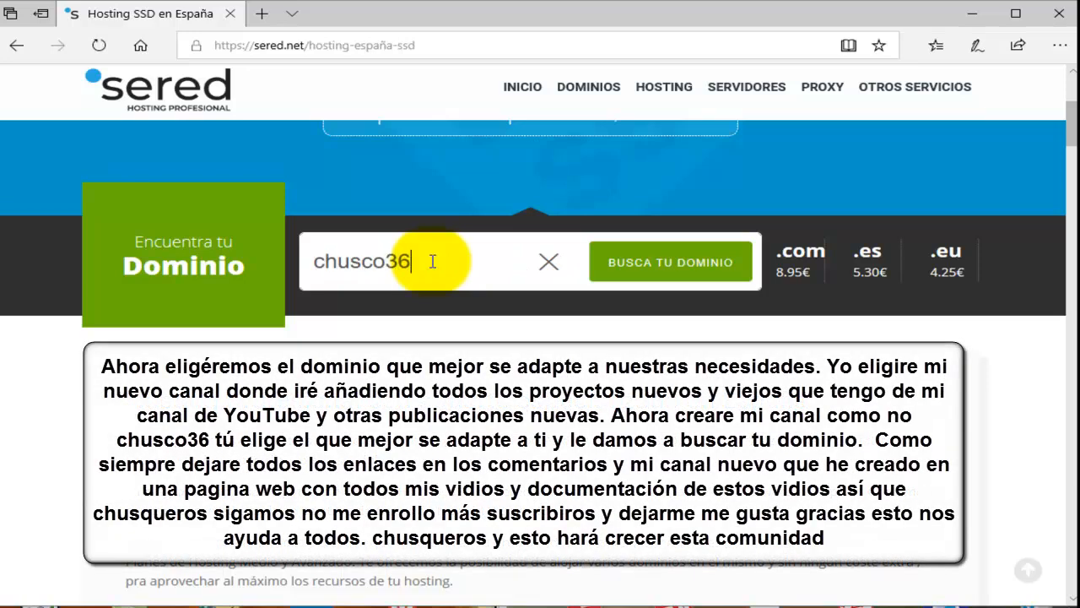
{"action": "left_click", "coordinate": [675, 264]}
{"action": "left_click", "coordinate": [680, 263]}
{"action": "left_click", "coordinate": [682, 263]}
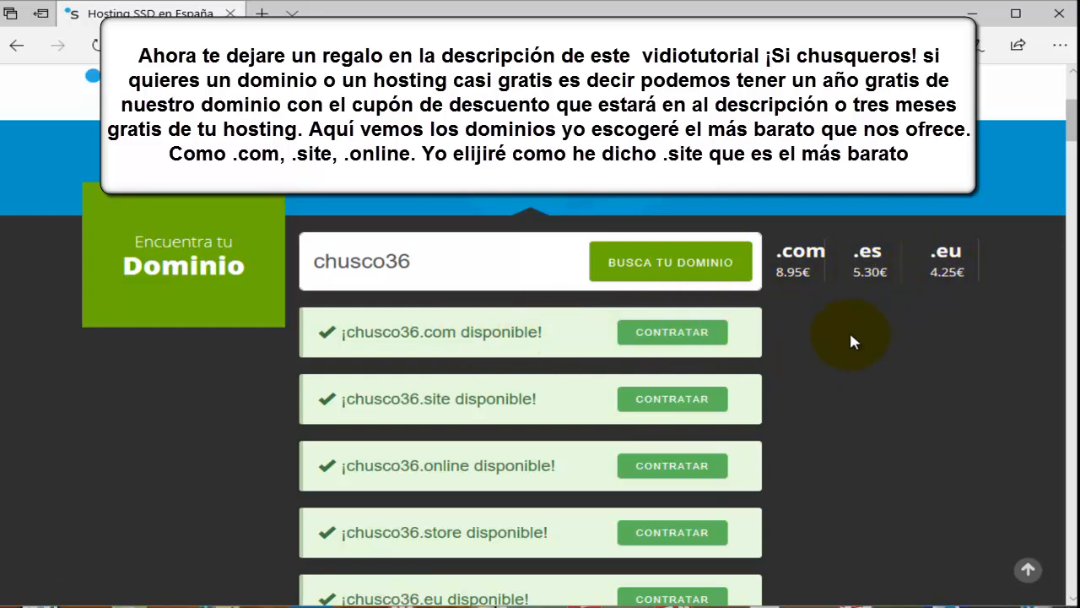
- Look through the available extensions for chusco36 and order the chusco36.site domain
{"action": "scroll", "coordinate": [716, 450], "scroll_direction": "down", "scroll_amount": 3}
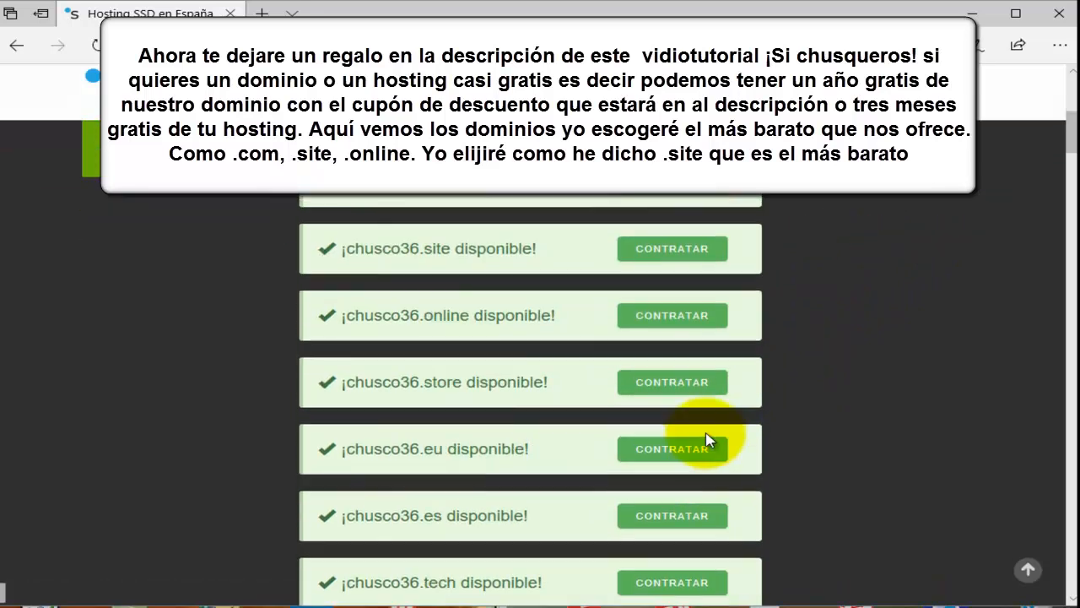
{"action": "scroll", "coordinate": [706, 439], "scroll_direction": "down", "scroll_amount": 1}
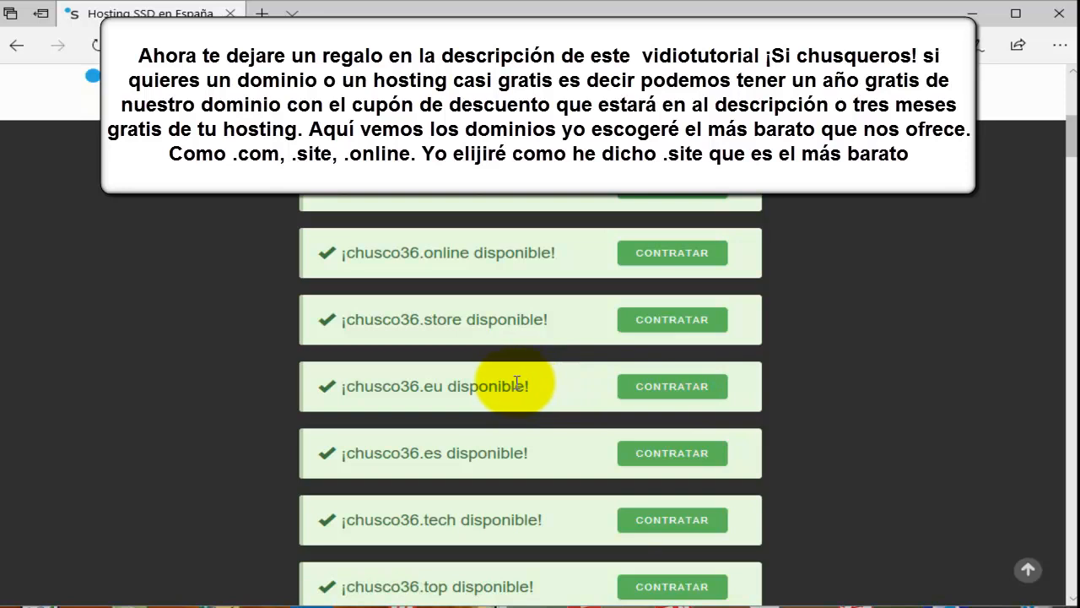
{"action": "scroll", "coordinate": [516, 381], "scroll_direction": "down", "scroll_amount": 1}
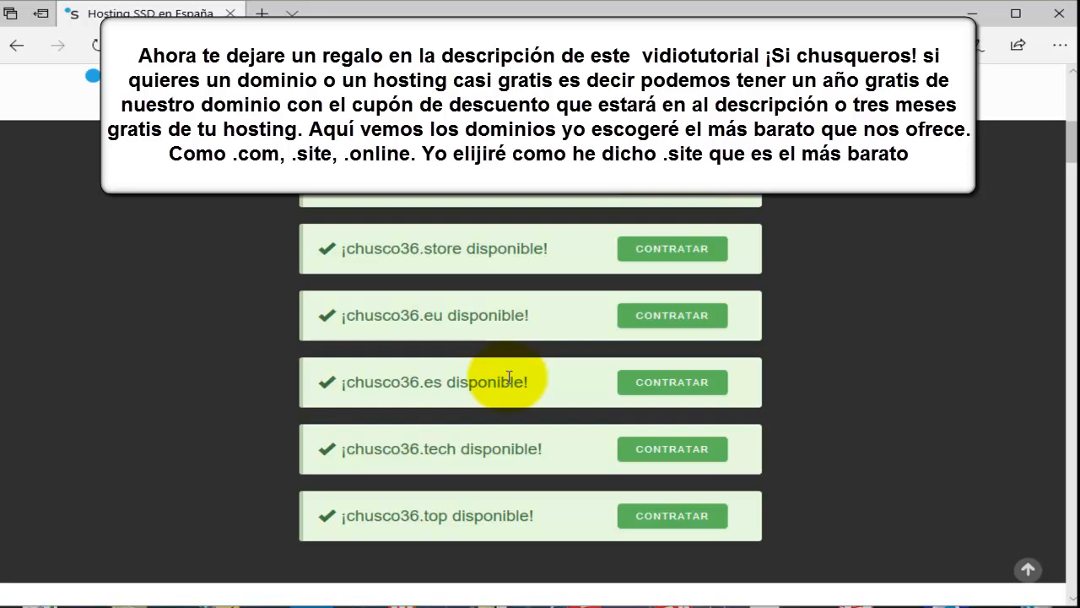
{"action": "scroll", "coordinate": [508, 377], "scroll_direction": "up", "scroll_amount": 1}
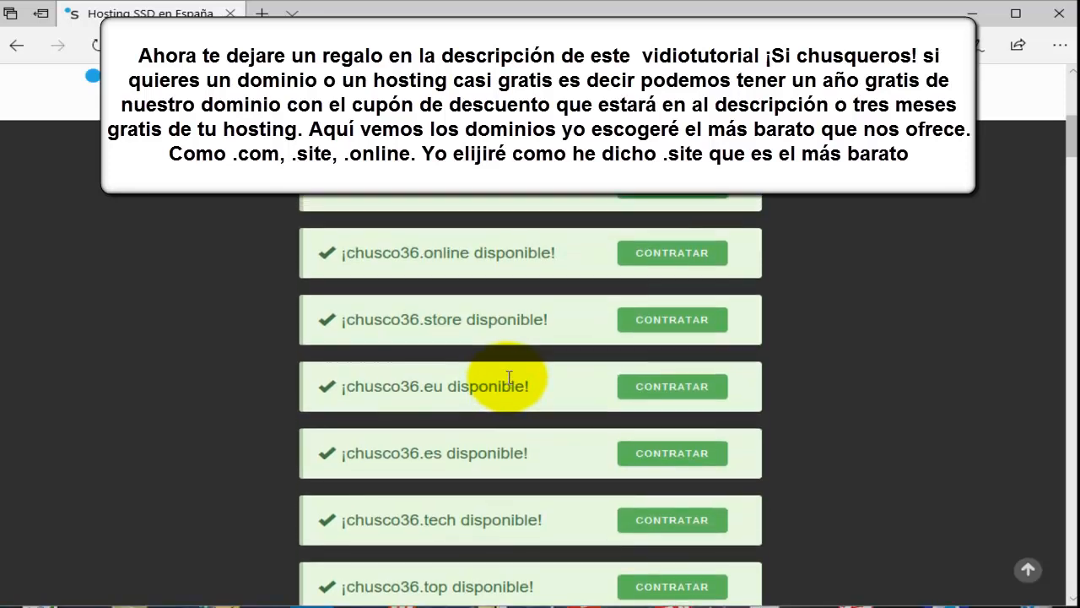
{"action": "scroll", "coordinate": [509, 377], "scroll_direction": "up", "scroll_amount": 2}
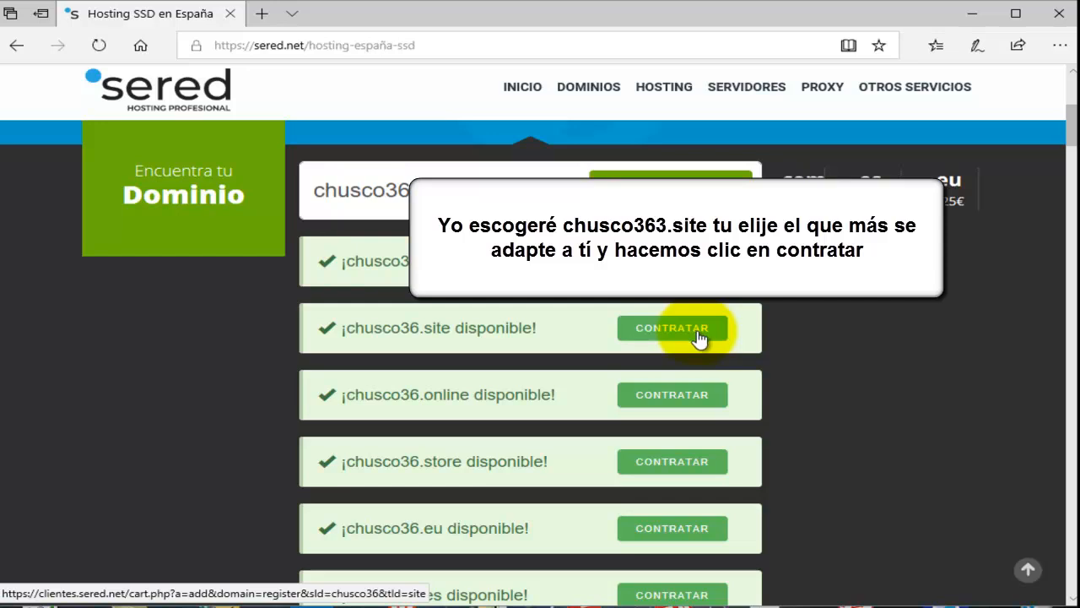
{"action": "left_click", "coordinate": [701, 338]}
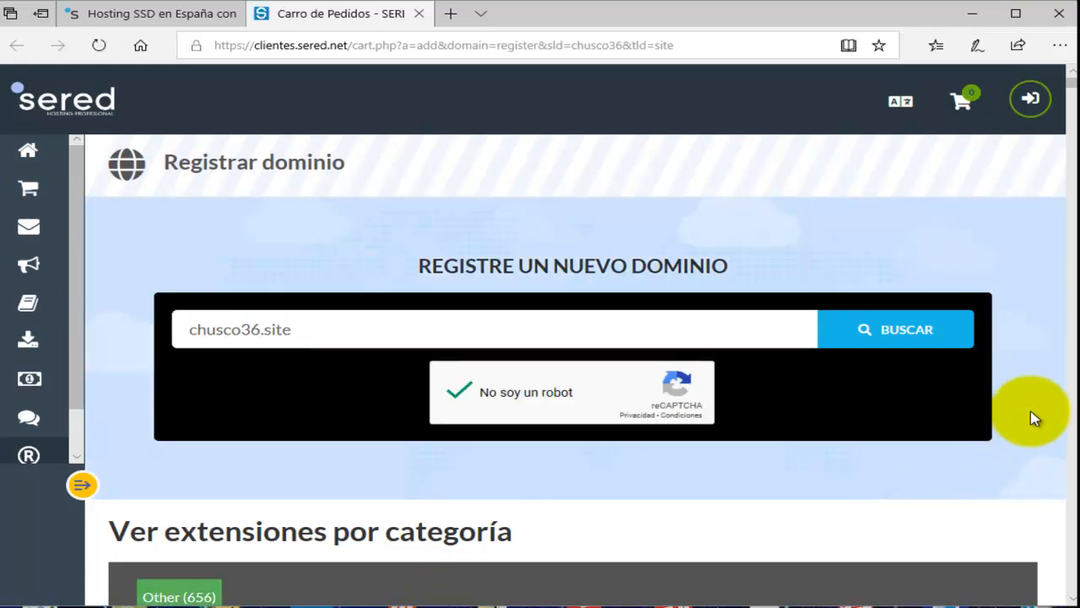
- Examine the table of domain extensions for the registration, transfer and renewal prices, including .site
{"action": "scroll", "coordinate": [1035, 419], "scroll_direction": "down", "scroll_amount": 4}
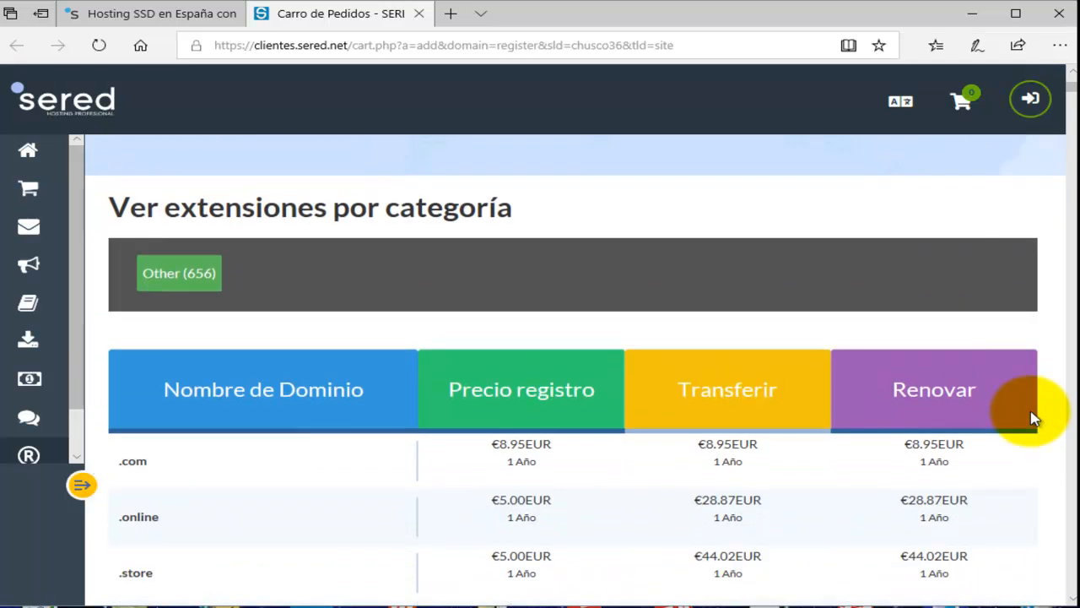
{"action": "scroll", "coordinate": [1035, 418], "scroll_direction": "down", "scroll_amount": 2}
{"action": "scroll", "coordinate": [1036, 419], "scroll_direction": "down", "scroll_amount": 1}
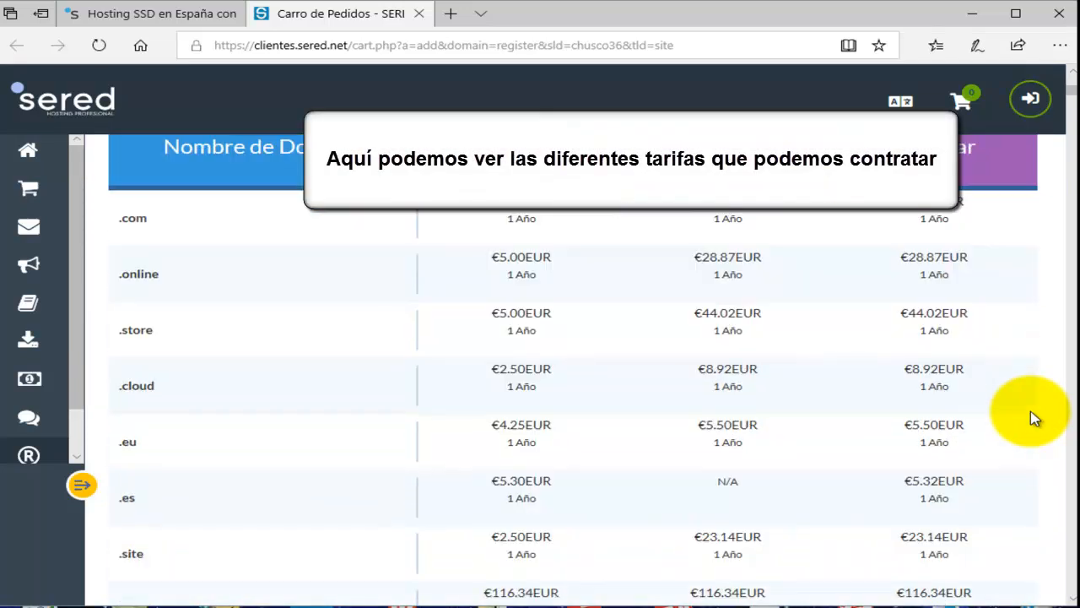
{"action": "scroll", "coordinate": [1035, 418], "scroll_direction": "down", "scroll_amount": 1}
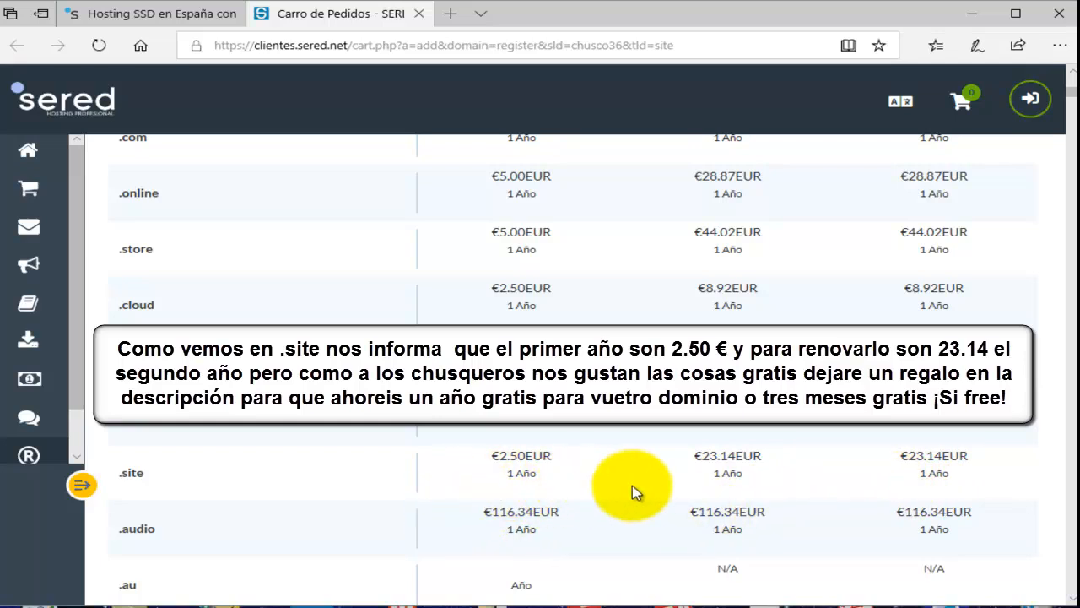
{"action": "scroll", "coordinate": [606, 490], "scroll_direction": "up", "scroll_amount": 4}
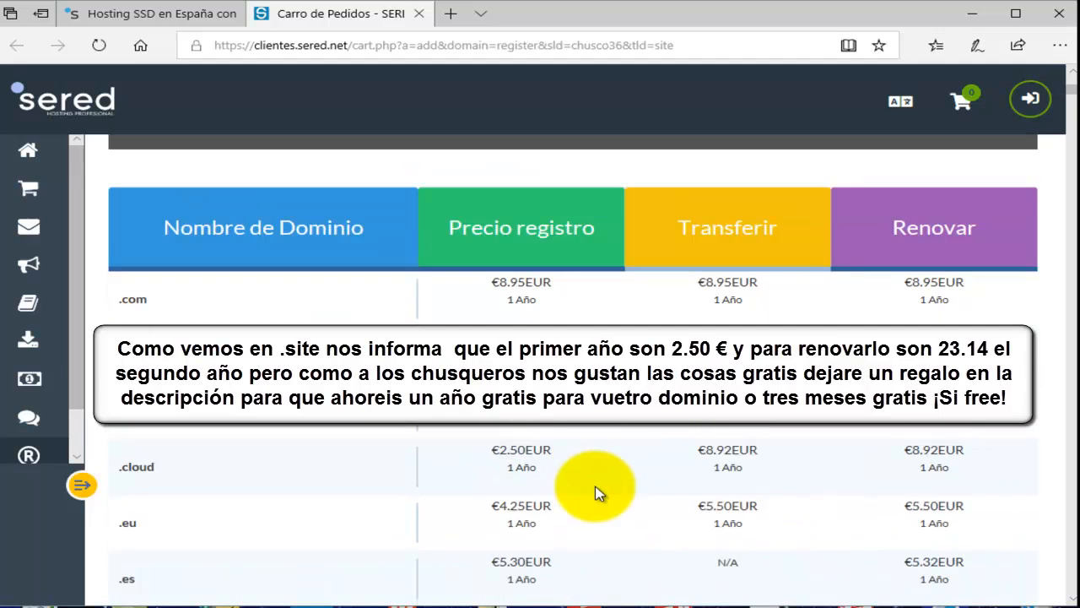
{"action": "scroll", "coordinate": [606, 489], "scroll_direction": "up", "scroll_amount": 1}
{"action": "scroll", "coordinate": [603, 494], "scroll_direction": "down", "scroll_amount": 2}
{"action": "scroll", "coordinate": [603, 494], "scroll_direction": "up", "scroll_amount": 2}
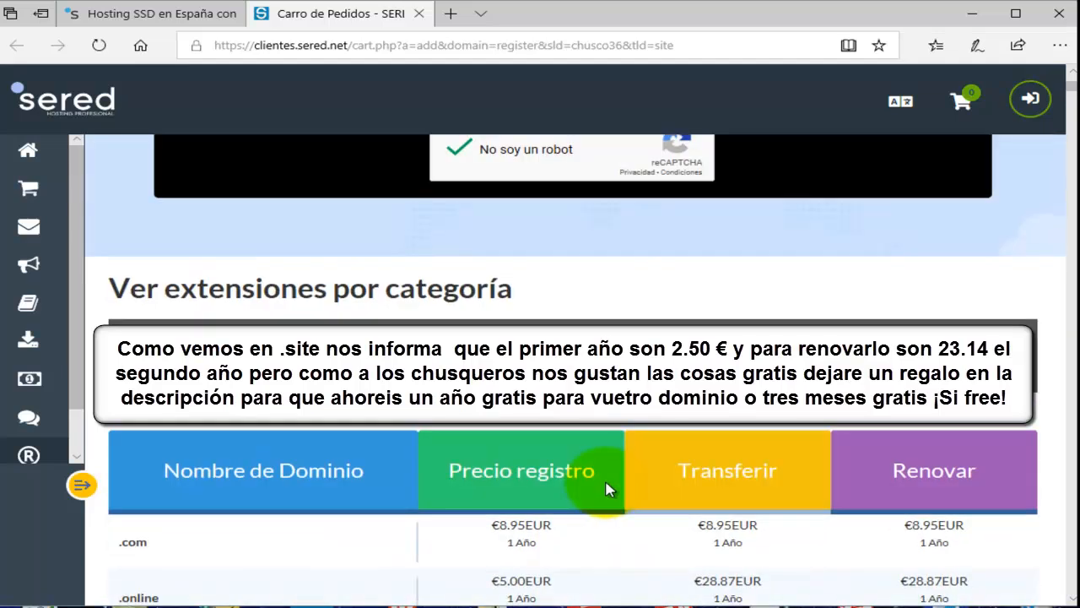
{"action": "scroll", "coordinate": [606, 490], "scroll_direction": "down", "scroll_amount": 2}
{"action": "scroll", "coordinate": [606, 490], "scroll_direction": "up", "scroll_amount": 2}
{"action": "scroll", "coordinate": [606, 490], "scroll_direction": "up", "scroll_amount": 3}
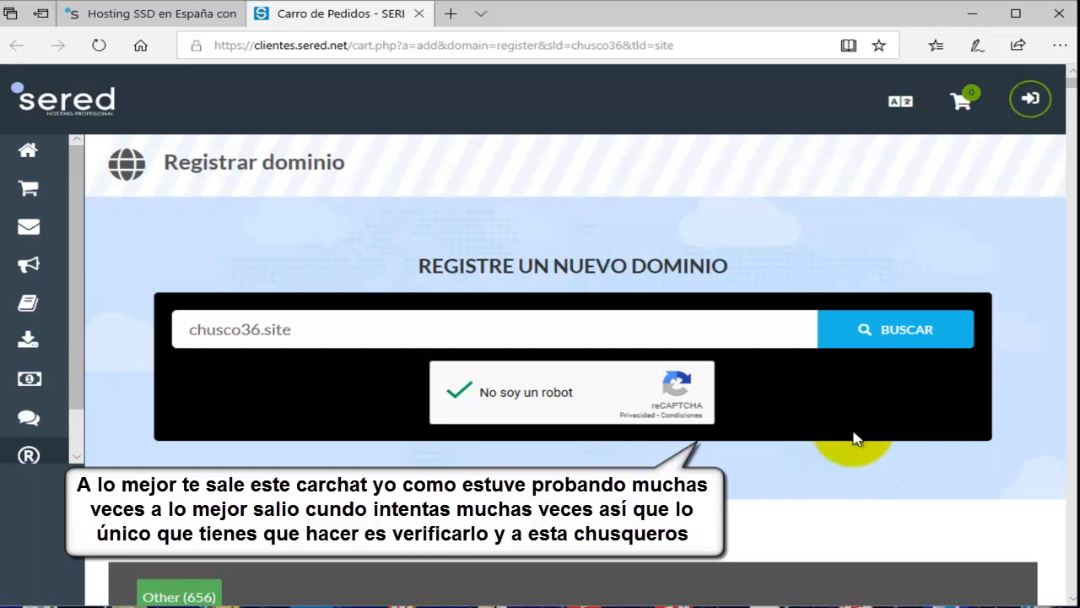
- Check the availability of chusco36.site and add the domain to the cart
{"action": "left_click", "coordinate": [920, 342]}
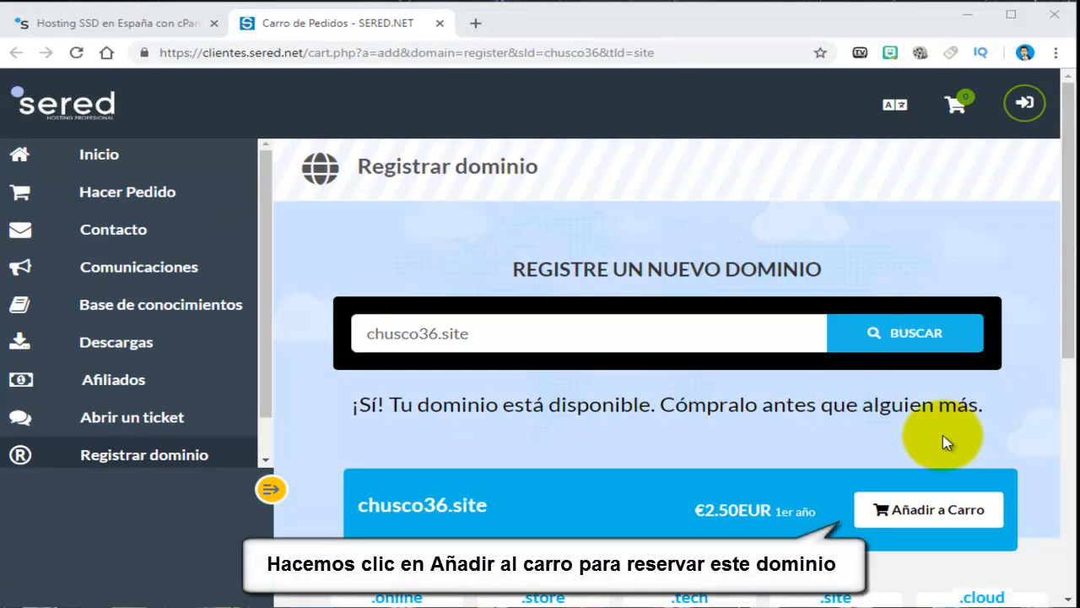
{"action": "left_click", "coordinate": [943, 517]}
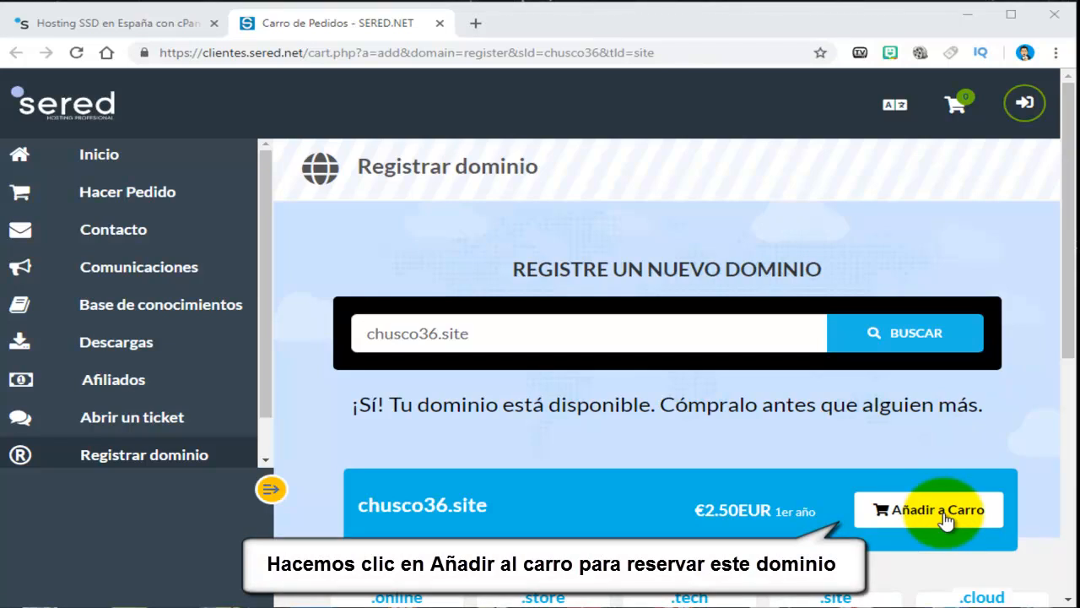
{"action": "left_click", "coordinate": [945, 518]}
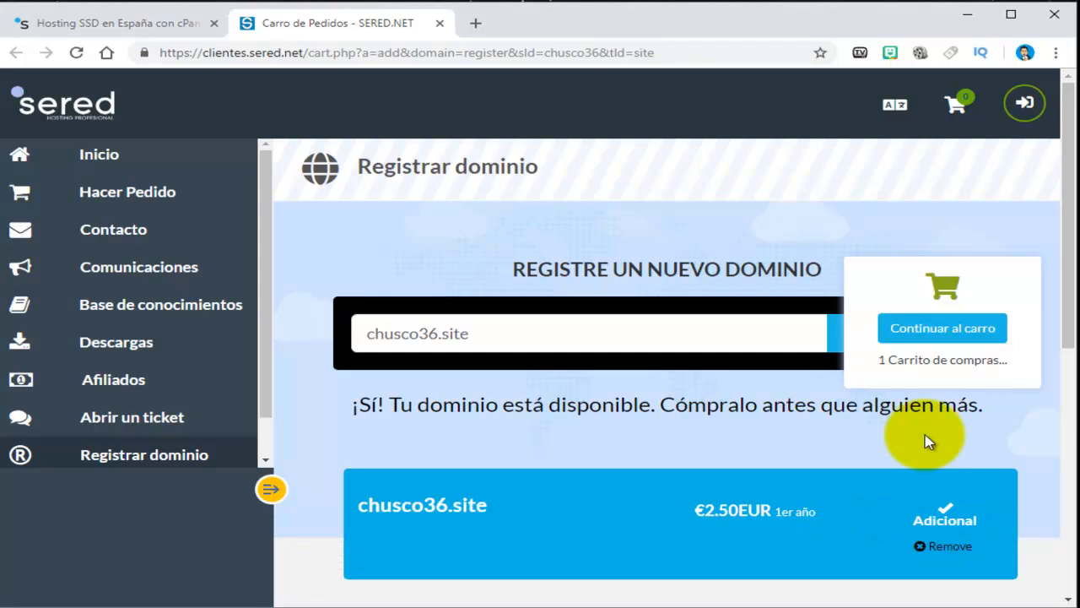
- Continue to the cart with chusco36.site to reach its domain configuration
{"action": "scroll", "coordinate": [928, 443], "scroll_direction": "down", "scroll_amount": 3}
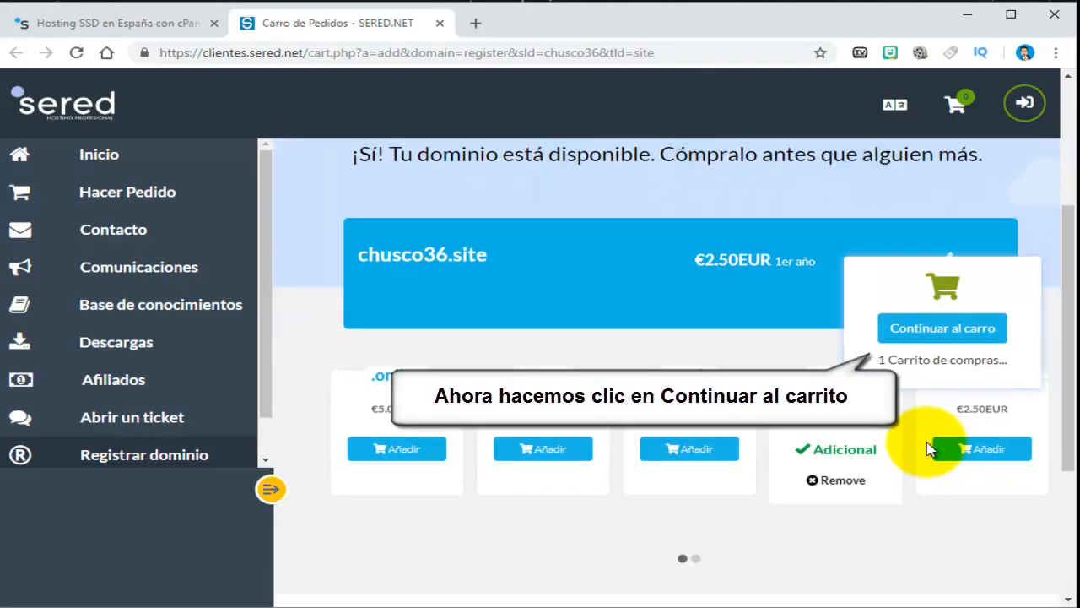
{"action": "scroll", "coordinate": [928, 448], "scroll_direction": "up", "scroll_amount": 3}
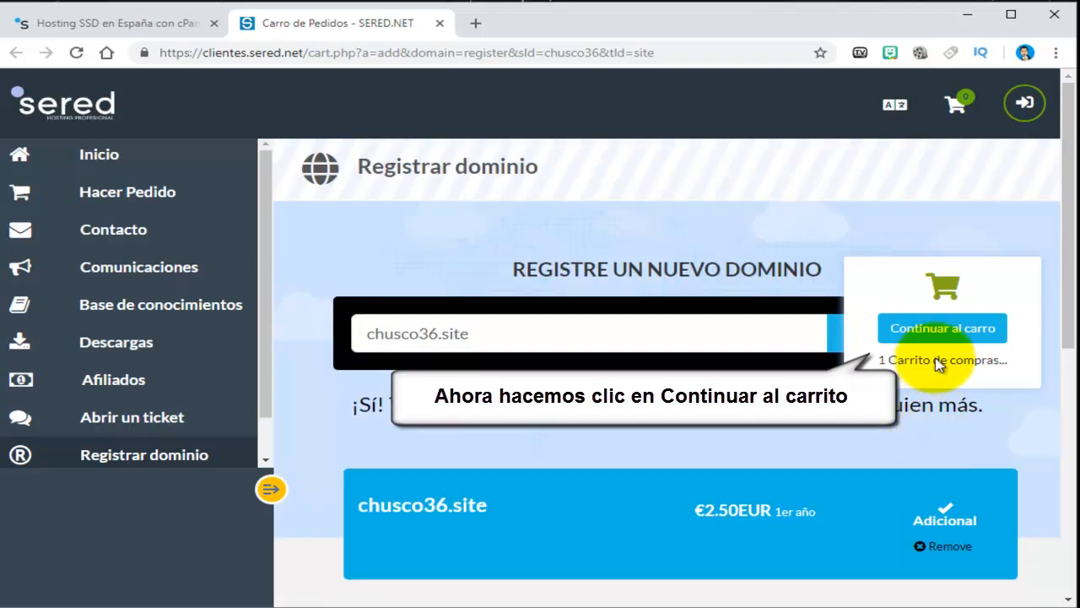
{"action": "left_click", "coordinate": [938, 336]}
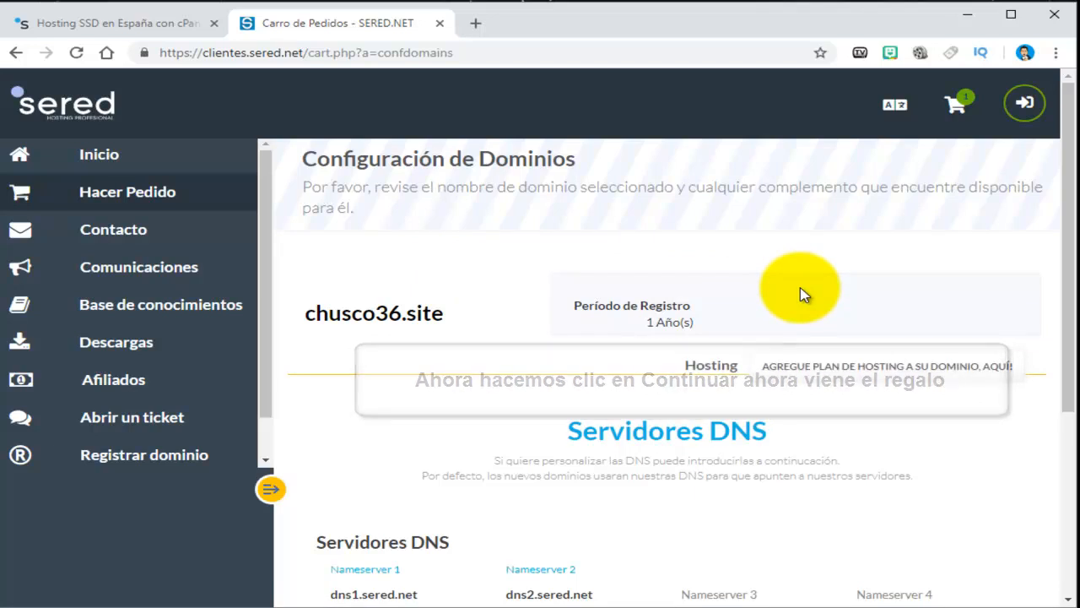
- Review the domain configuration, keep the default DNS servers dns1.sered.net and dns2.sered.net, and continue
{"action": "scroll", "coordinate": [832, 313], "scroll_direction": "down", "scroll_amount": 3}
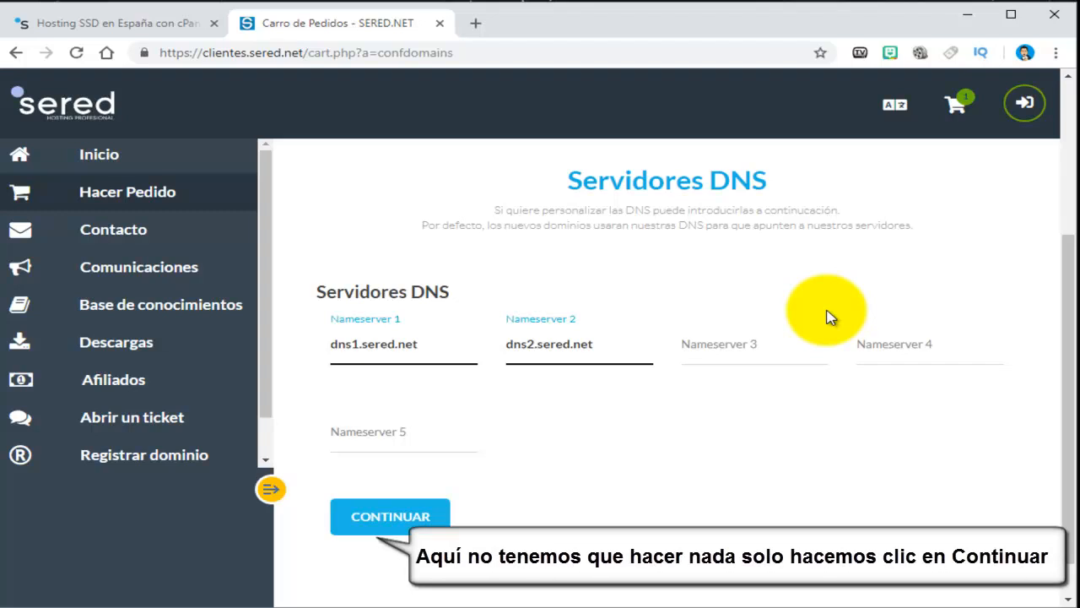
{"action": "scroll", "coordinate": [827, 317], "scroll_direction": "down", "scroll_amount": 1}
{"action": "scroll", "coordinate": [828, 310], "scroll_direction": "up", "scroll_amount": 1}
{"action": "scroll", "coordinate": [828, 310], "scroll_direction": "down", "scroll_amount": 1}
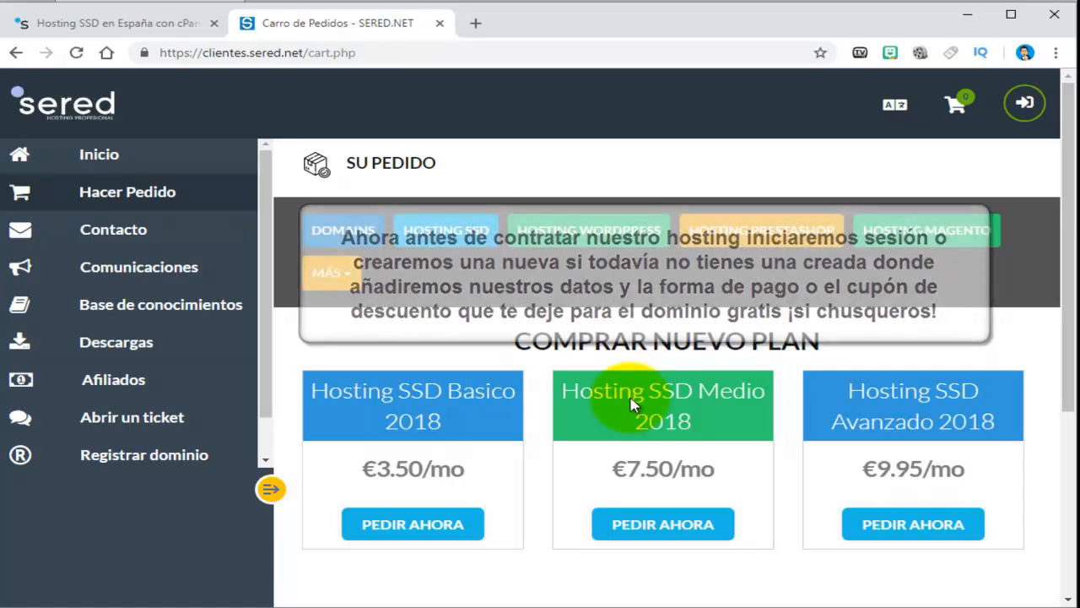
- Choose the existing-customer sign-in at checkout and fill in the account's e-mail address and password
{"action": "left_click", "coordinate": [663, 524]}
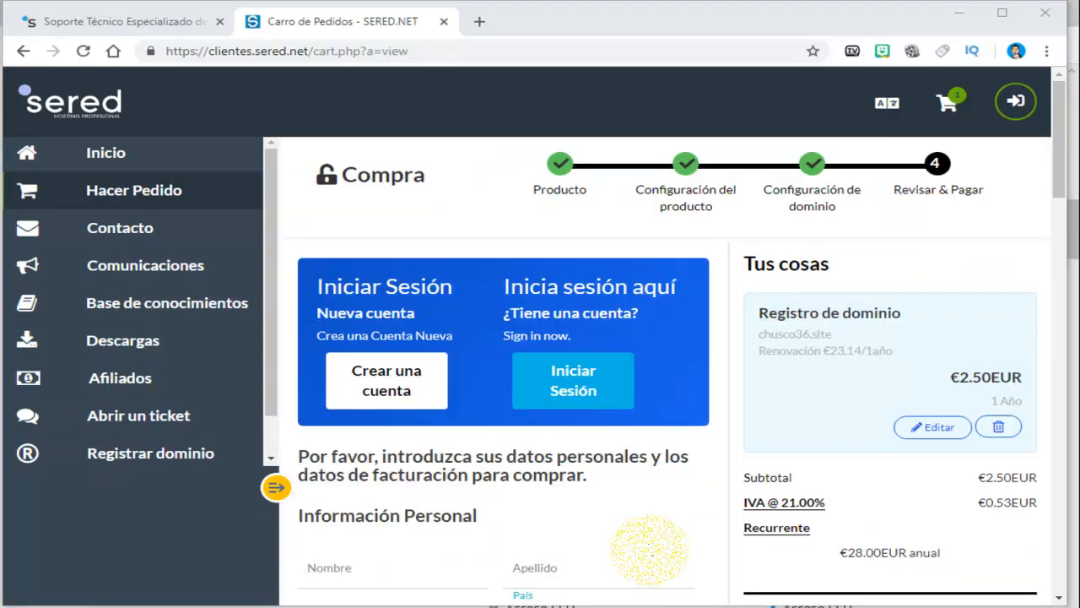
{"action": "left_click", "coordinate": [580, 381]}
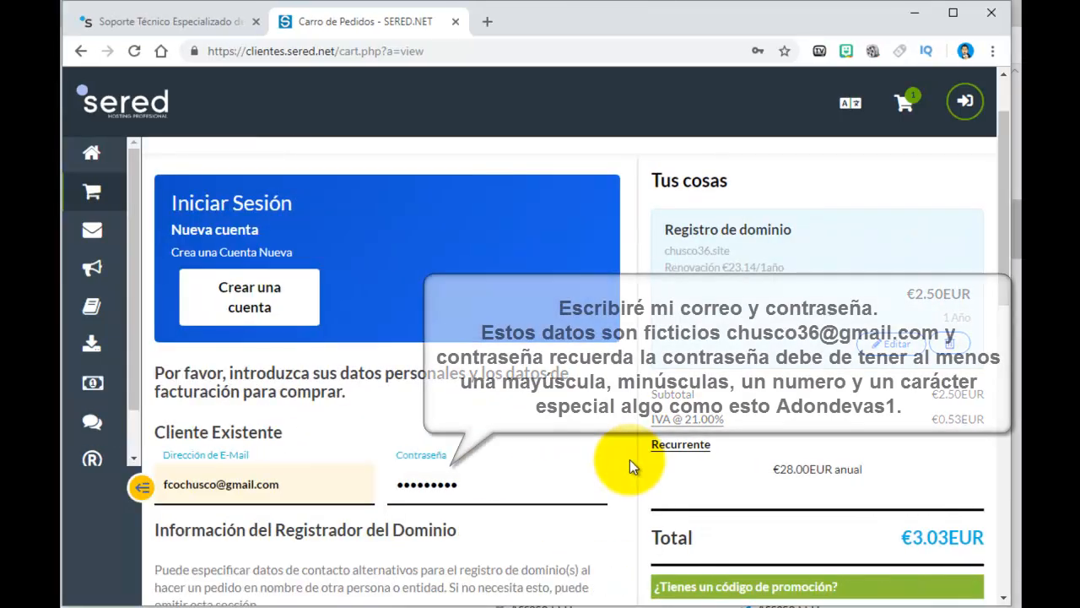
{"action": "left_click", "coordinate": [142, 488]}
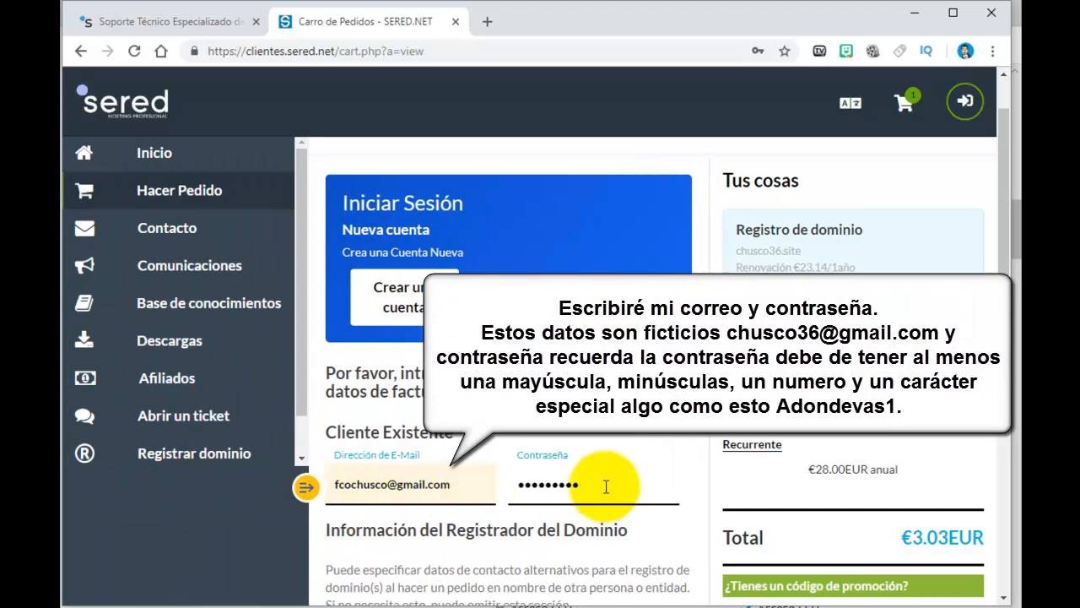
{"action": "scroll", "coordinate": [613, 454], "scroll_direction": "down", "scroll_amount": 1}
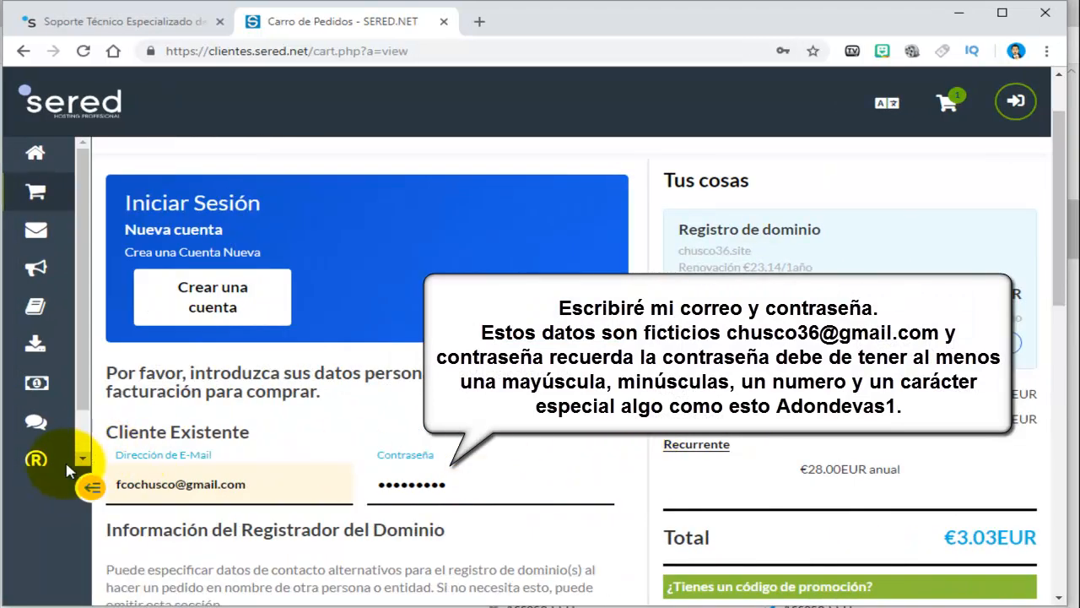
{"action": "left_click", "coordinate": [94, 490]}
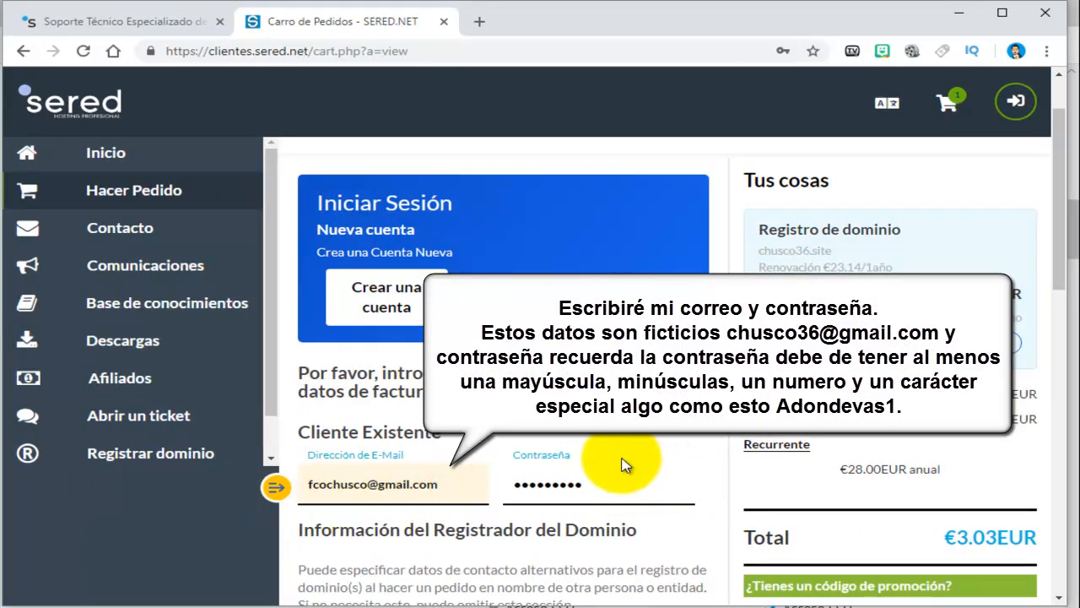
{"action": "scroll", "coordinate": [622, 456], "scroll_direction": "down", "scroll_amount": 1}
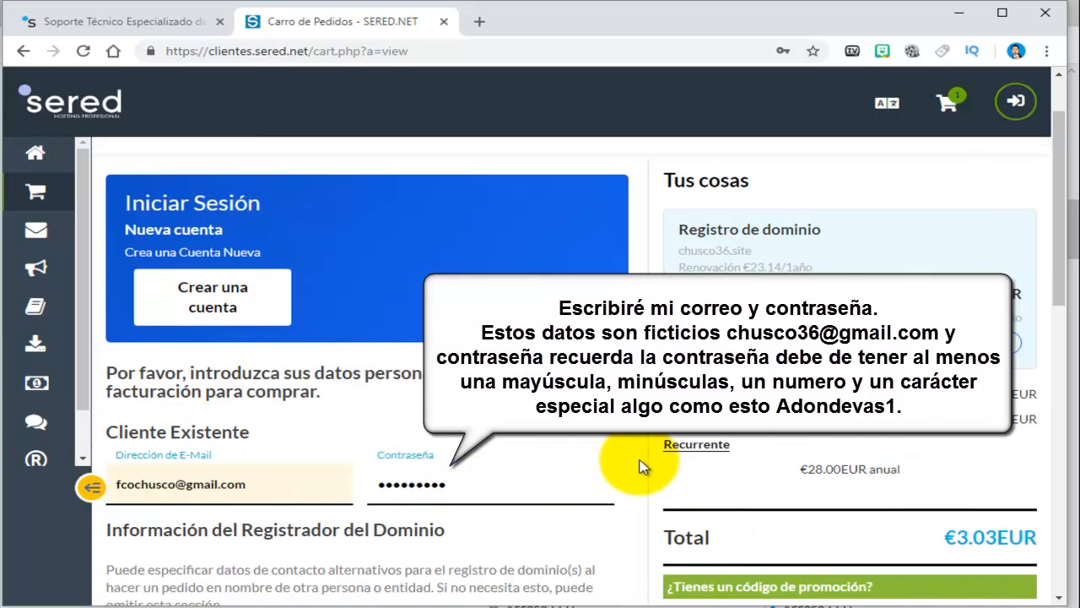
{"action": "left_click", "coordinate": [91, 487]}
{"action": "left_click", "coordinate": [92, 487]}
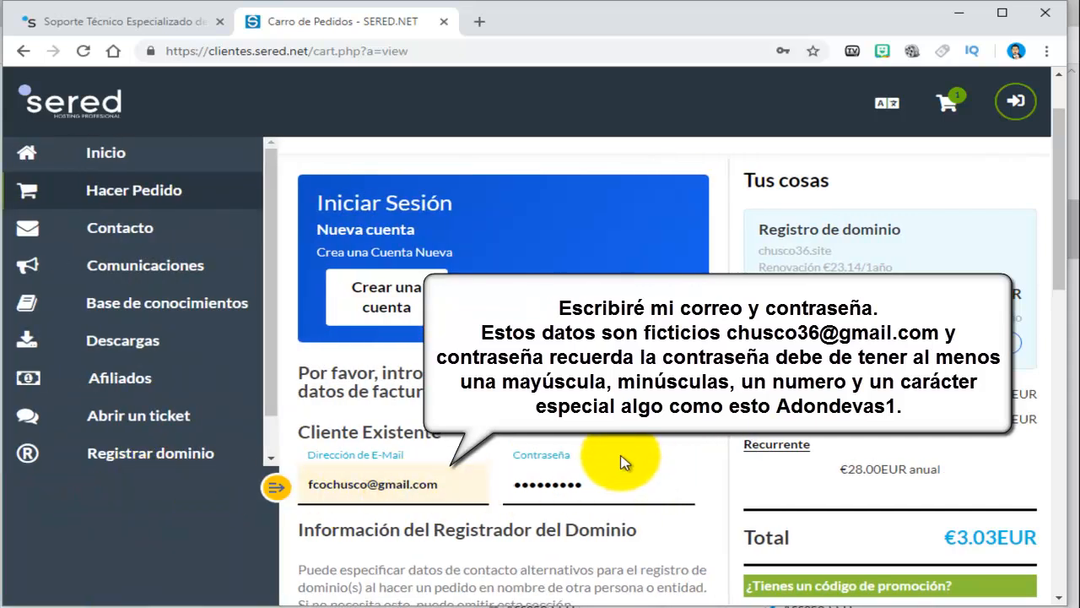
- Keep PayPal Agreement as the payment method and validate a promotional code for the domain order
{"action": "scroll", "coordinate": [622, 464], "scroll_direction": "down", "scroll_amount": 3}
{"action": "scroll", "coordinate": [622, 464], "scroll_direction": "up", "scroll_amount": 4}
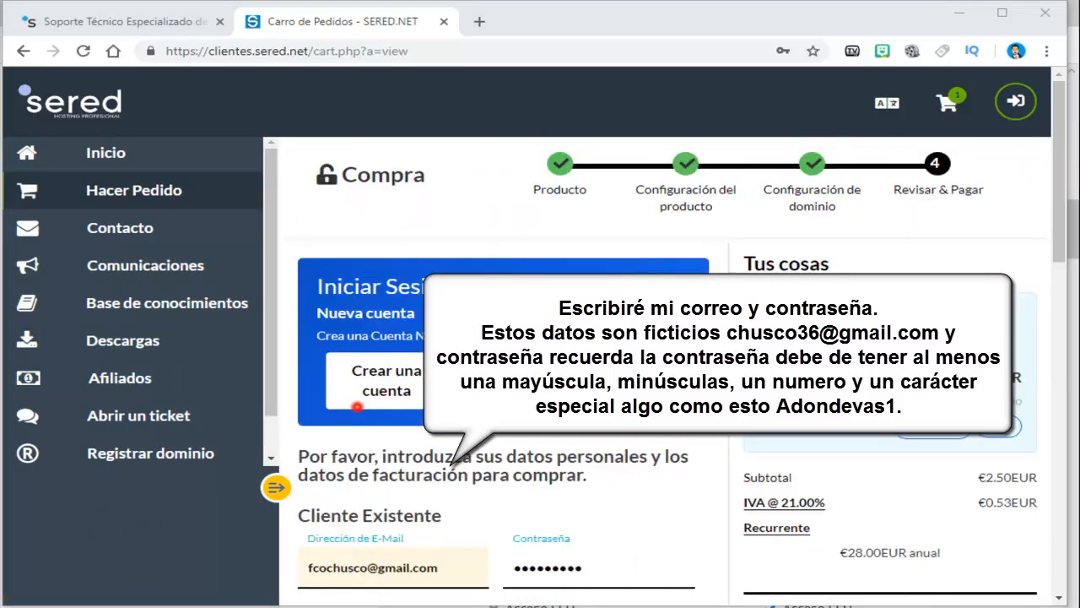
{"action": "scroll", "coordinate": [624, 452], "scroll_direction": "down", "scroll_amount": 5}
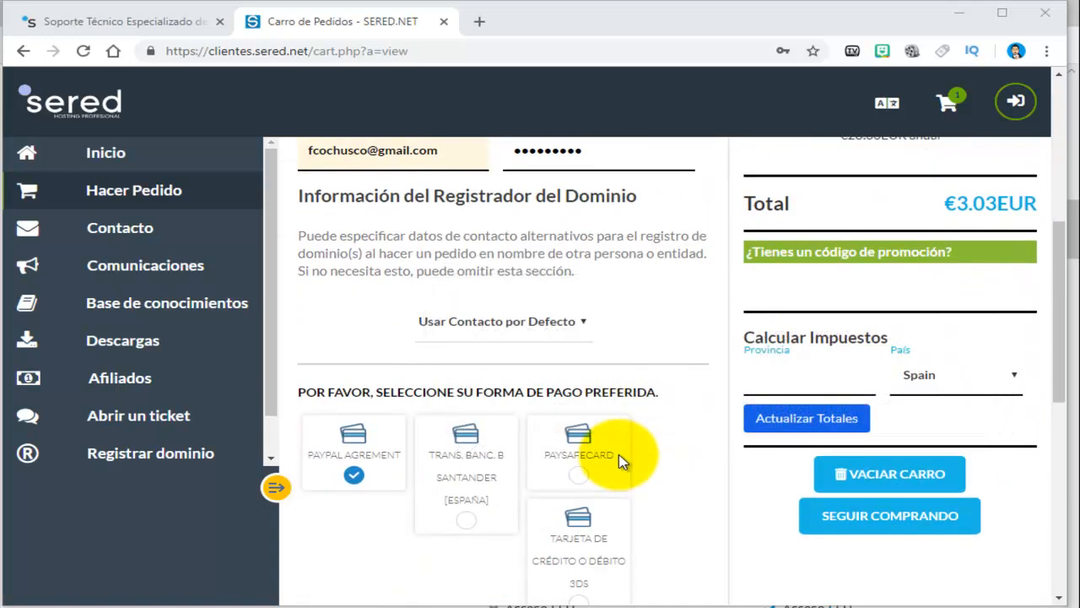
{"action": "scroll", "coordinate": [620, 460], "scroll_direction": "down", "scroll_amount": 3}
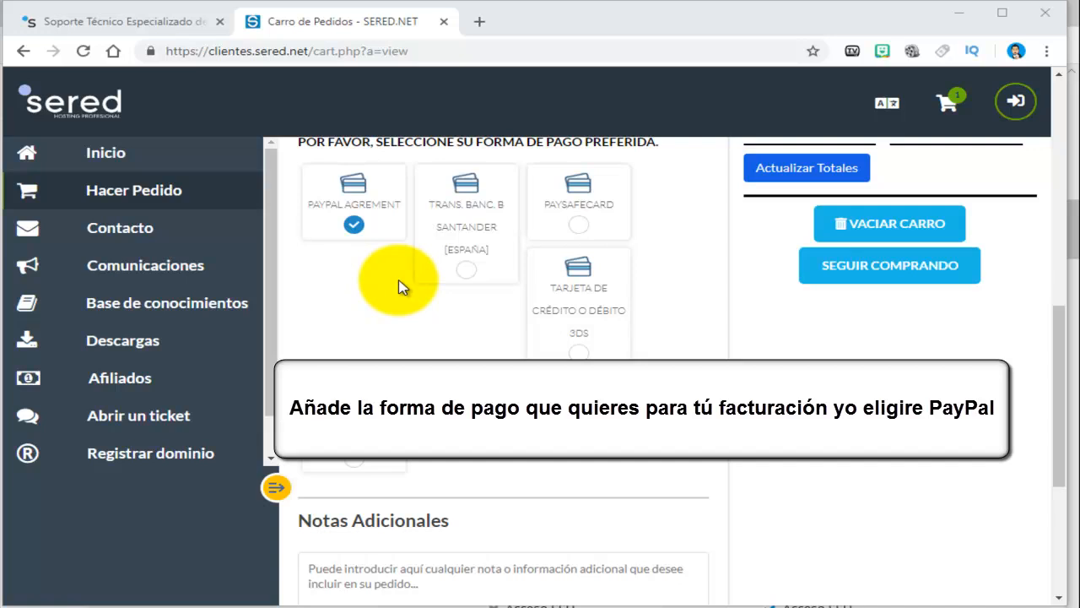
{"action": "scroll", "coordinate": [403, 284], "scroll_direction": "down", "scroll_amount": 3}
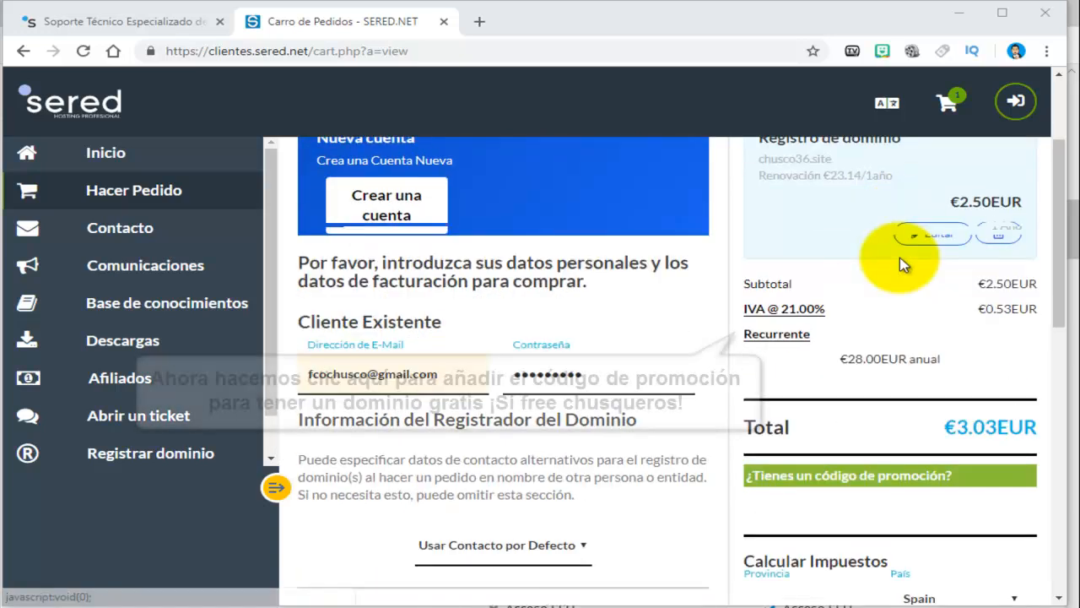
{"action": "scroll", "coordinate": [899, 265], "scroll_direction": "down", "scroll_amount": 2}
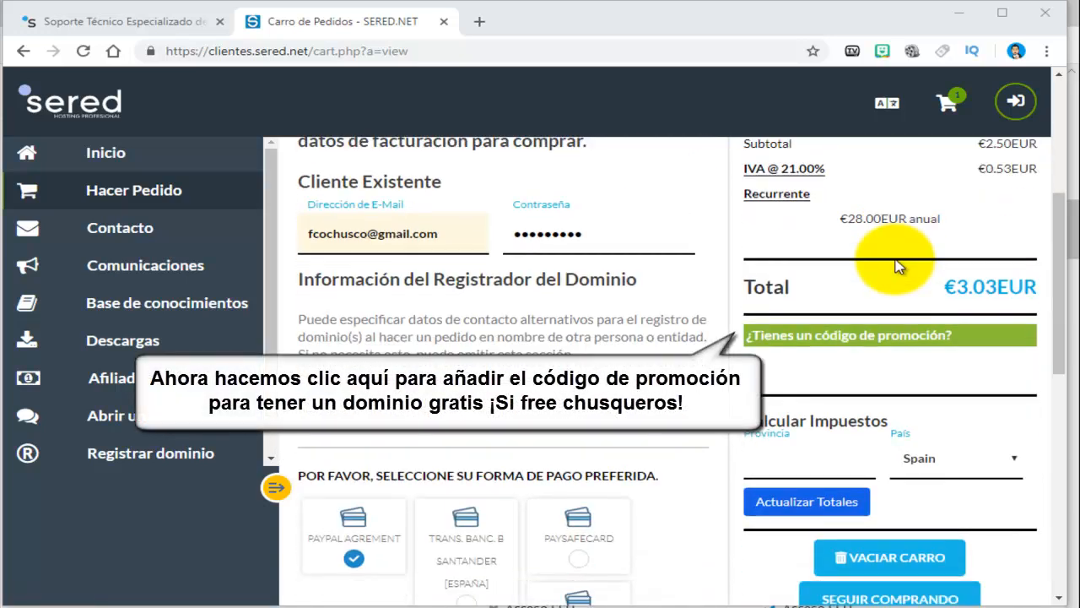
{"action": "scroll", "coordinate": [894, 266], "scroll_direction": "down", "scroll_amount": 1}
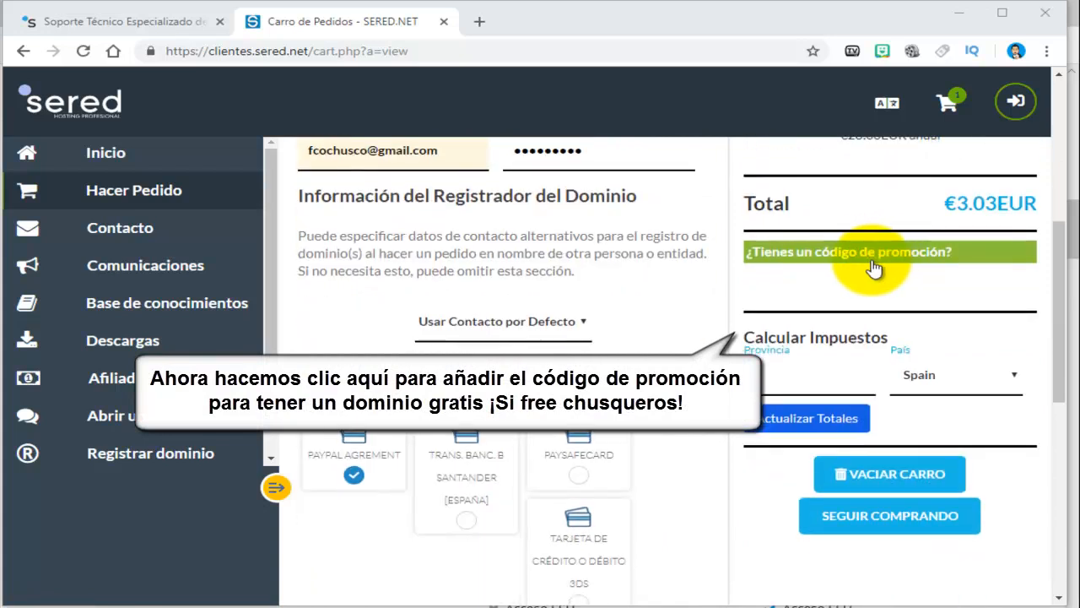
{"action": "left_click", "coordinate": [859, 263]}
{"action": "left_click", "coordinate": [821, 306]}
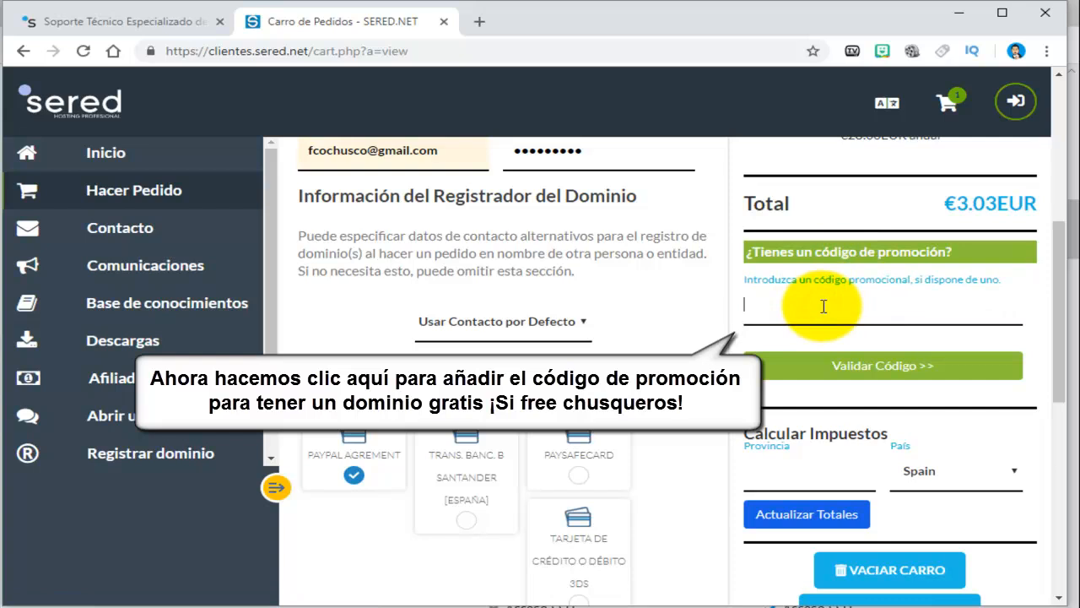
{"action": "right_click", "coordinate": [823, 307]}
{"action": "left_click", "coordinate": [793, 434]}
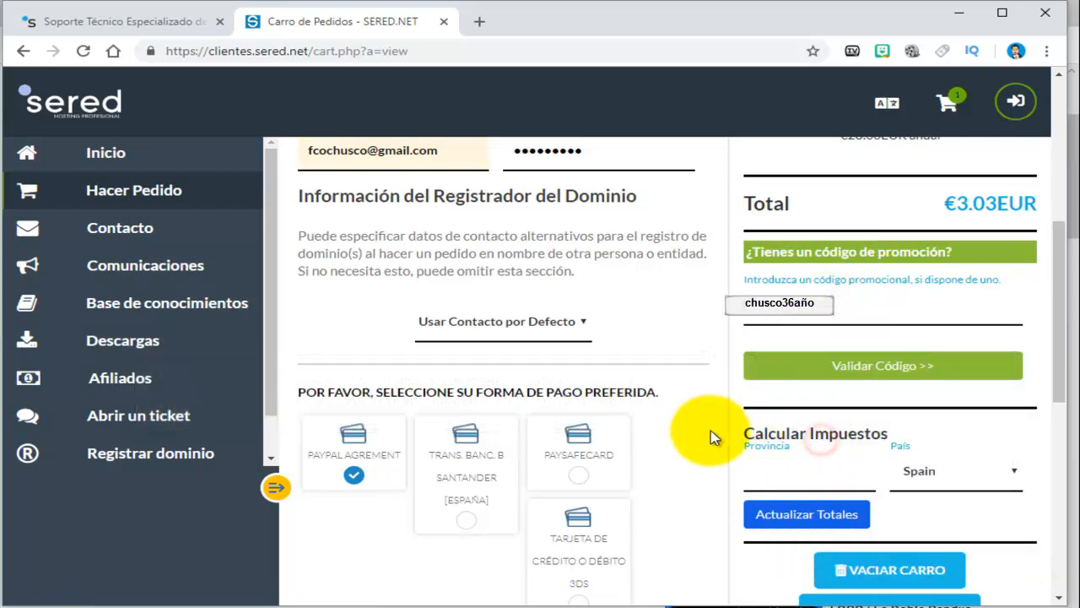
{"action": "left_click", "coordinate": [883, 366]}
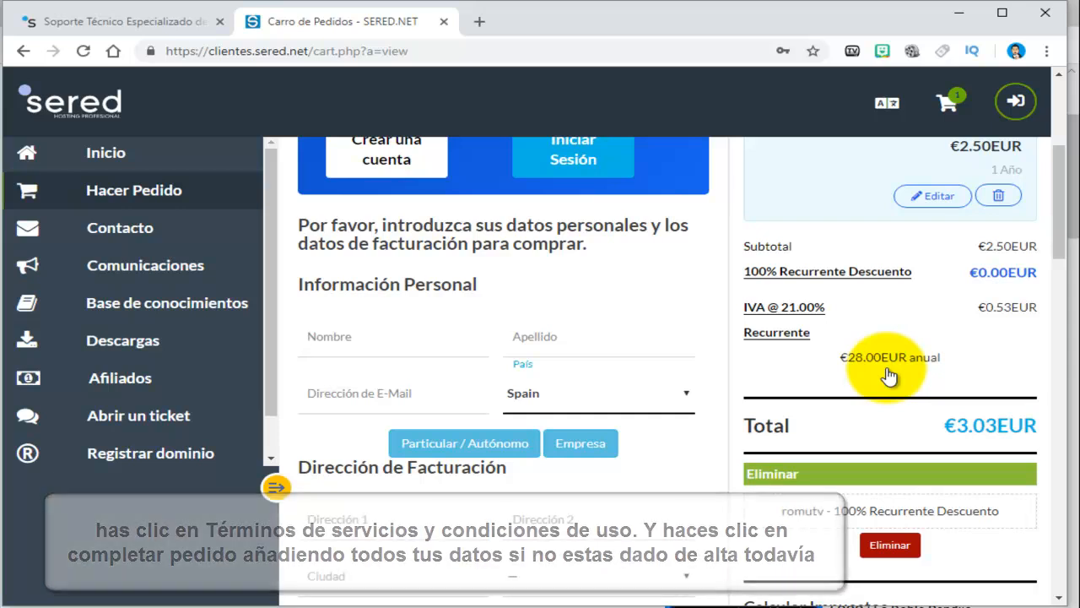
- Complete the chusco36.site order with the mailing list option and the terms of service left accepted
{"action": "scroll", "coordinate": [888, 376], "scroll_direction": "down", "scroll_amount": 4}
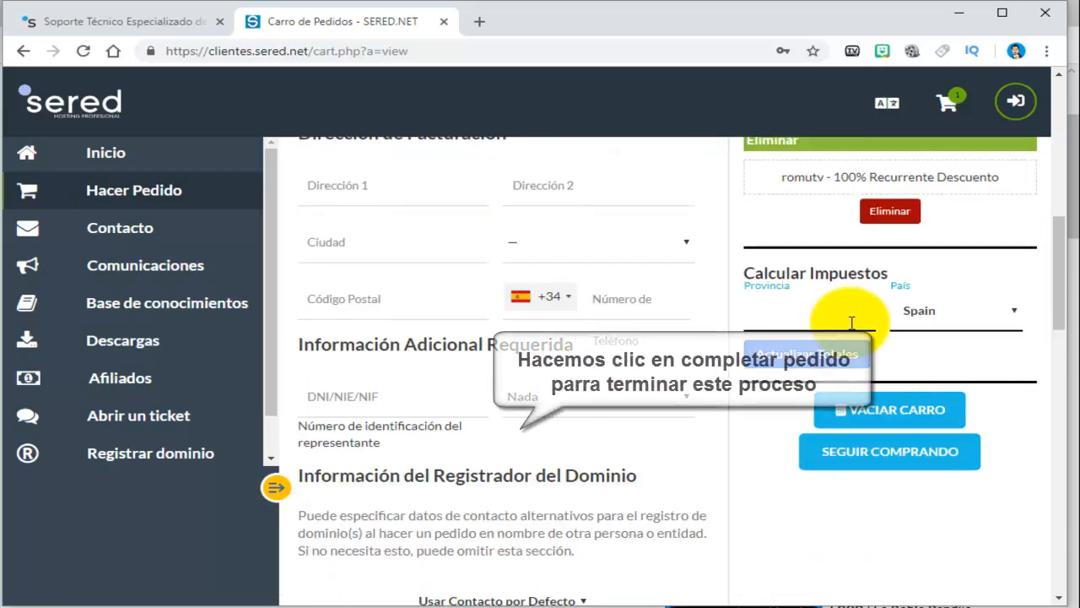
{"action": "scroll", "coordinate": [624, 434], "scroll_direction": "down", "scroll_amount": 10}
{"action": "scroll", "coordinate": [624, 435], "scroll_direction": "down", "scroll_amount": 4}
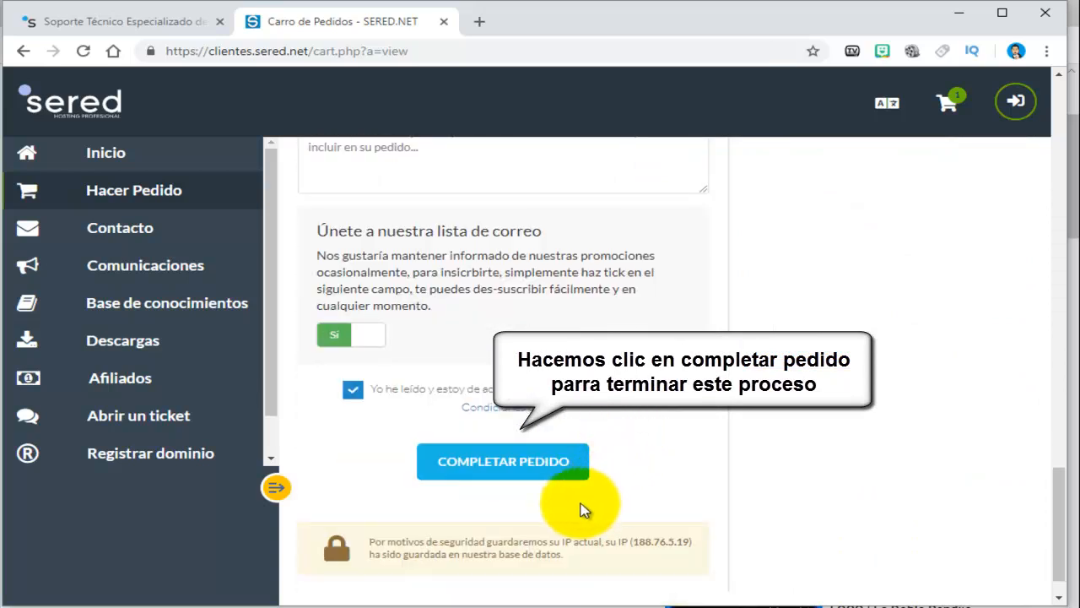
{"action": "left_click", "coordinate": [497, 461]}
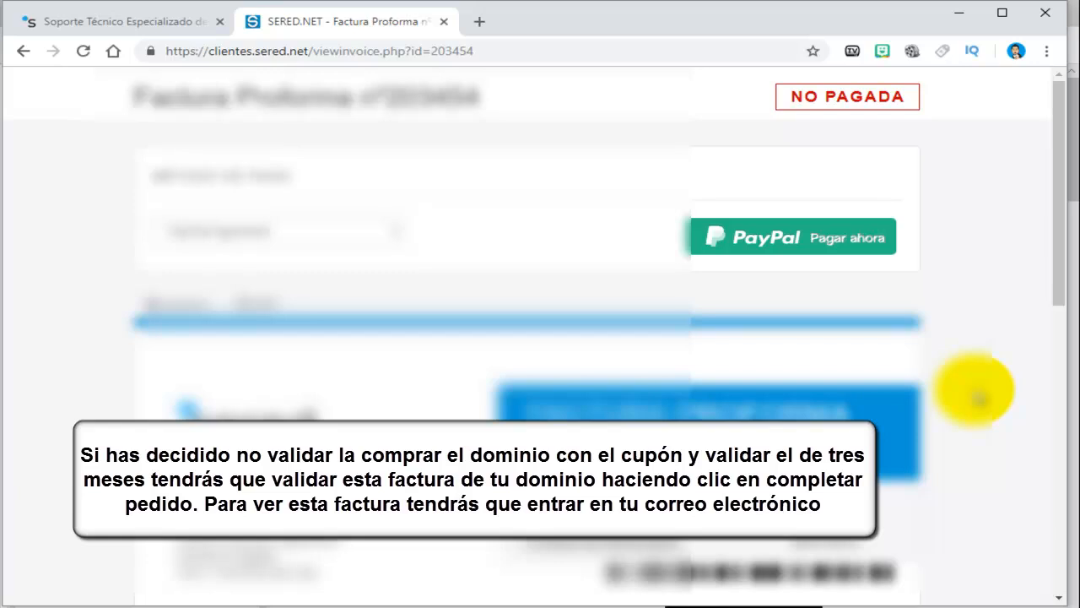
- Review the unpaid pro-forma invoice for the domain and start its payment through PayPal
{"action": "scroll", "coordinate": [978, 395], "scroll_direction": "down", "scroll_amount": 2}
{"action": "scroll", "coordinate": [979, 395], "scroll_direction": "down", "scroll_amount": 2}
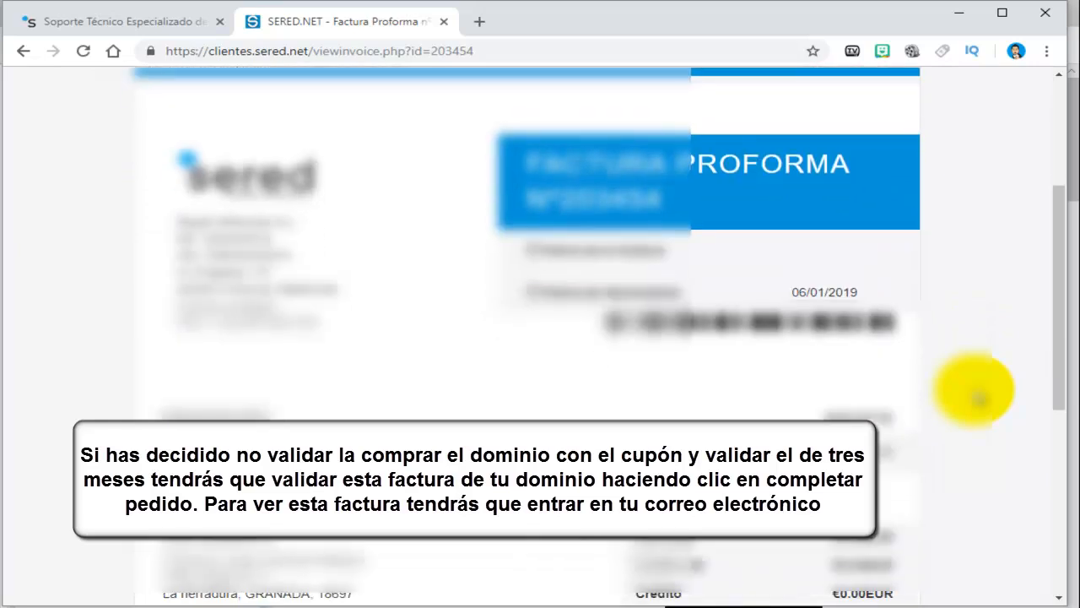
{"action": "scroll", "coordinate": [979, 395], "scroll_direction": "down", "scroll_amount": 1}
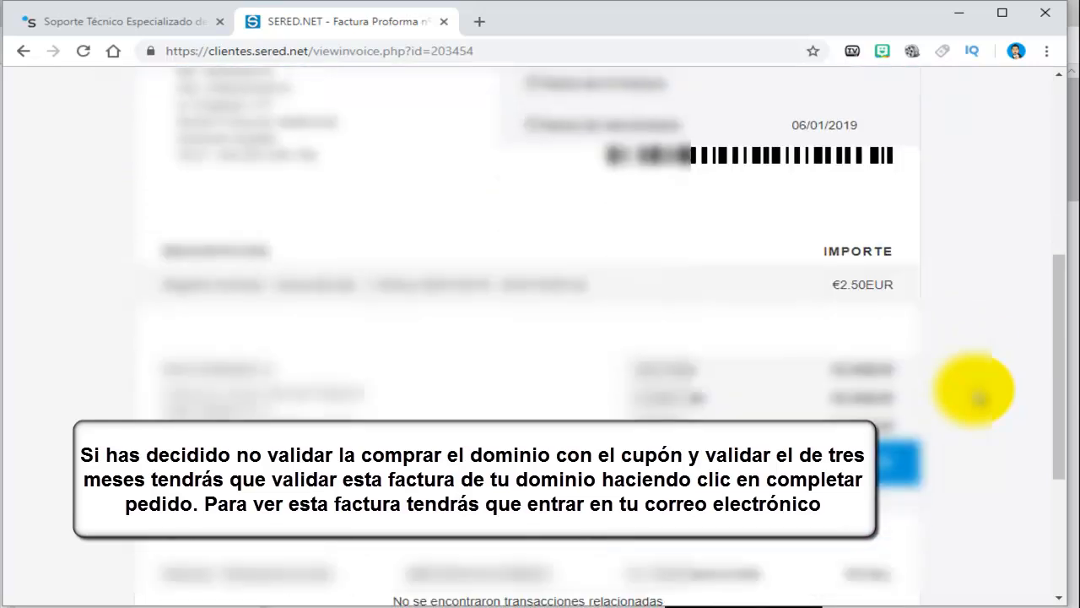
{"action": "scroll", "coordinate": [976, 394], "scroll_direction": "down", "scroll_amount": 3}
{"action": "scroll", "coordinate": [976, 394], "scroll_direction": "up", "scroll_amount": 6}
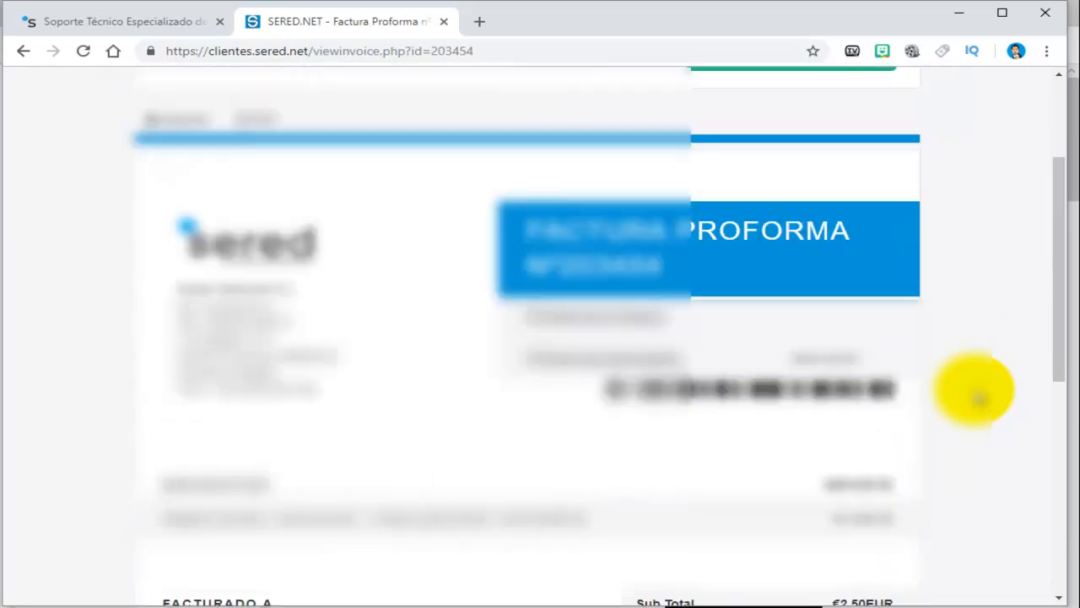
{"action": "scroll", "coordinate": [977, 392], "scroll_direction": "up", "scroll_amount": 3}
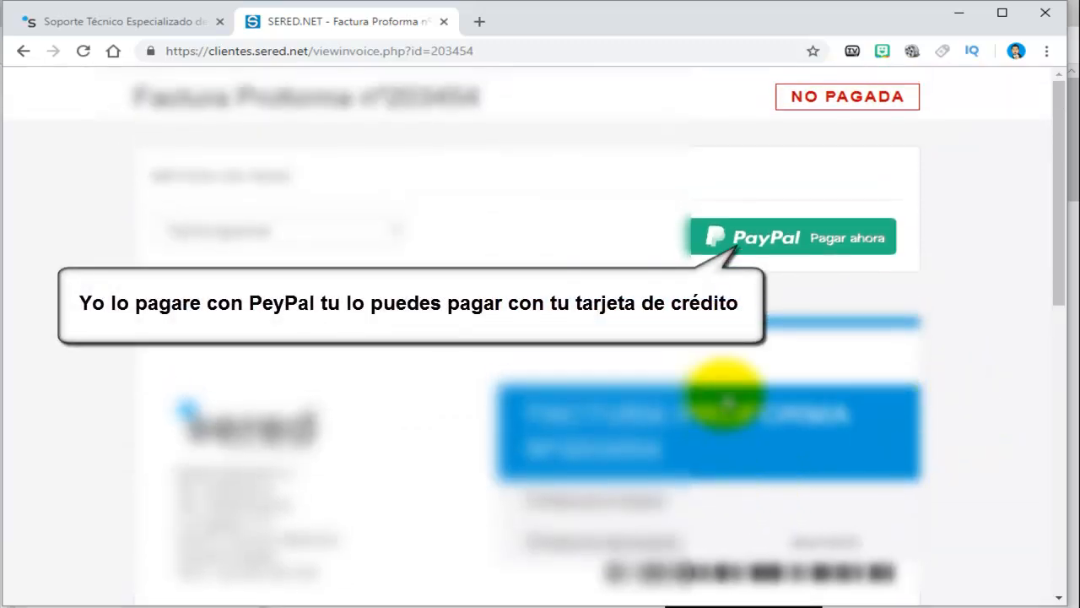
{"action": "left_click", "coordinate": [818, 242]}
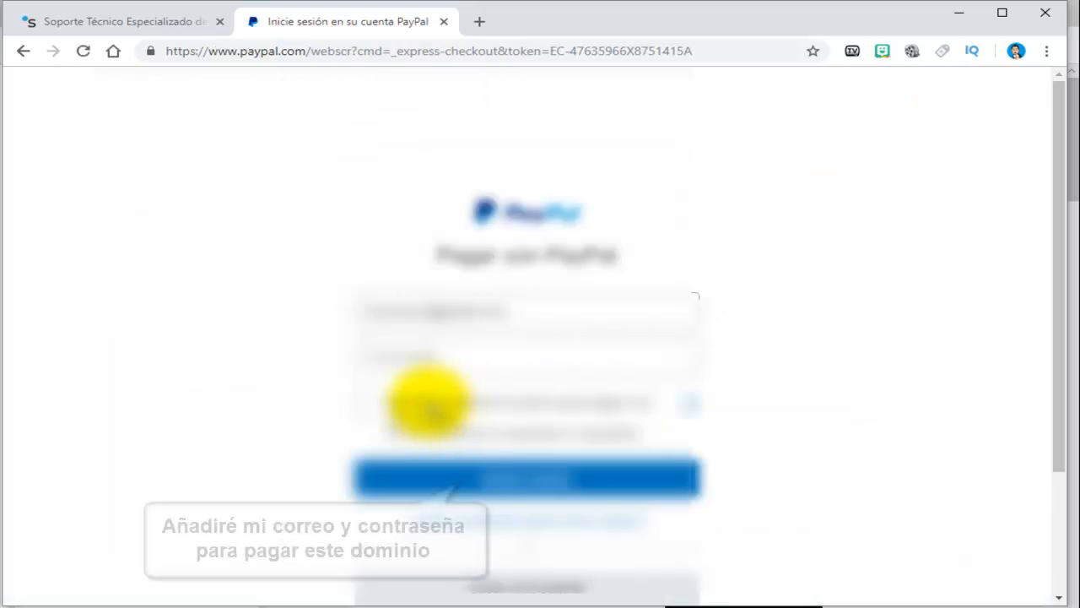
- Fill in the PayPal account password and sign in to pay for the domain
{"action": "left_click", "coordinate": [475, 351]}
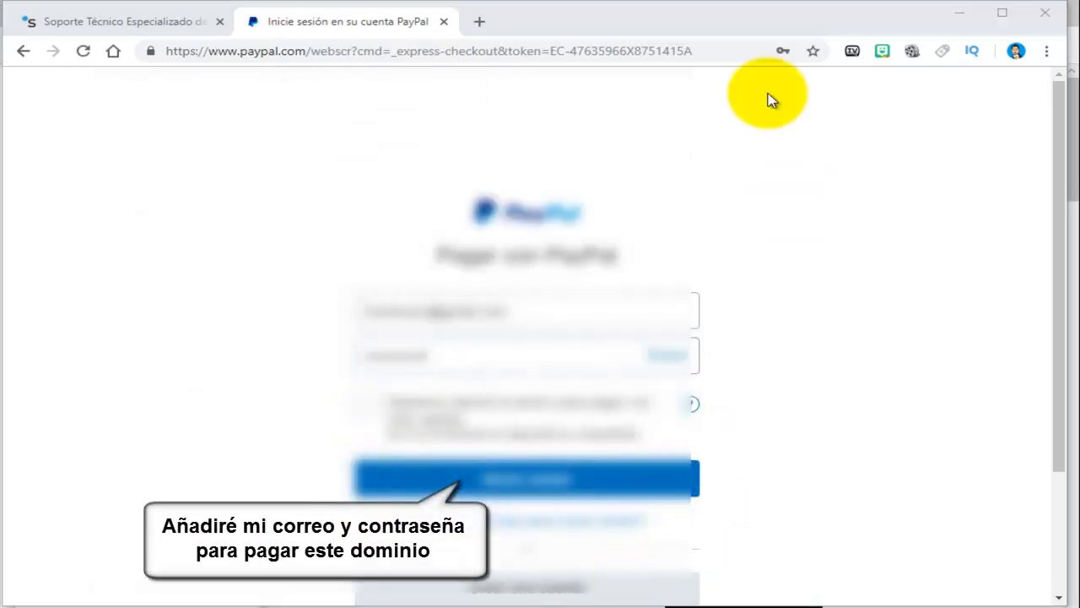
{"action": "left_click", "coordinate": [715, 19]}
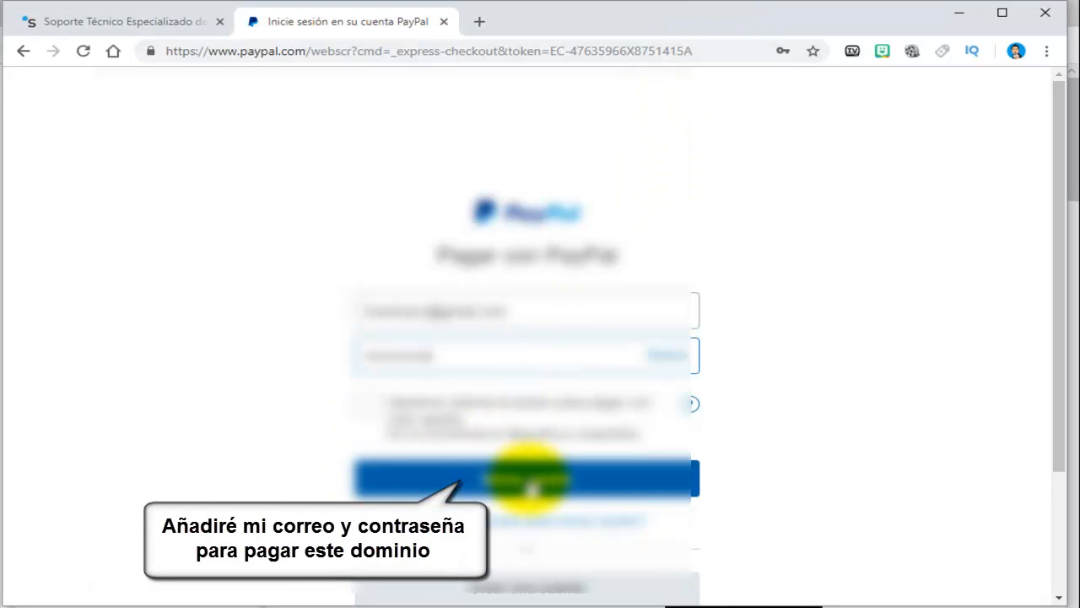
{"action": "left_click", "coordinate": [530, 487]}
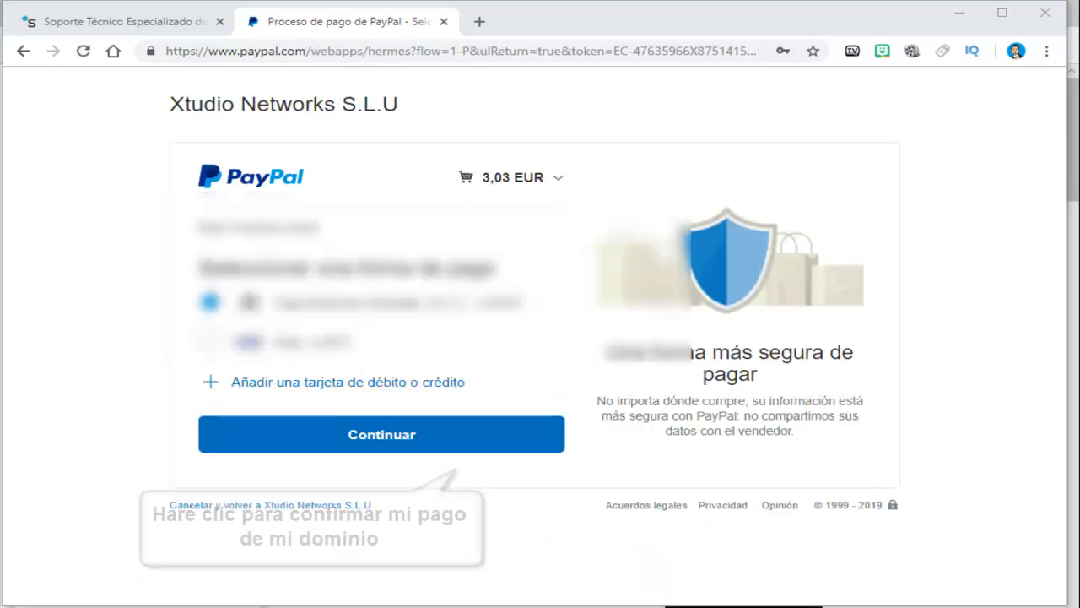
- Continue with the preselected bank account as the funding source and accept the SERED.NET billing agreement
{"action": "left_click", "coordinate": [396, 437]}
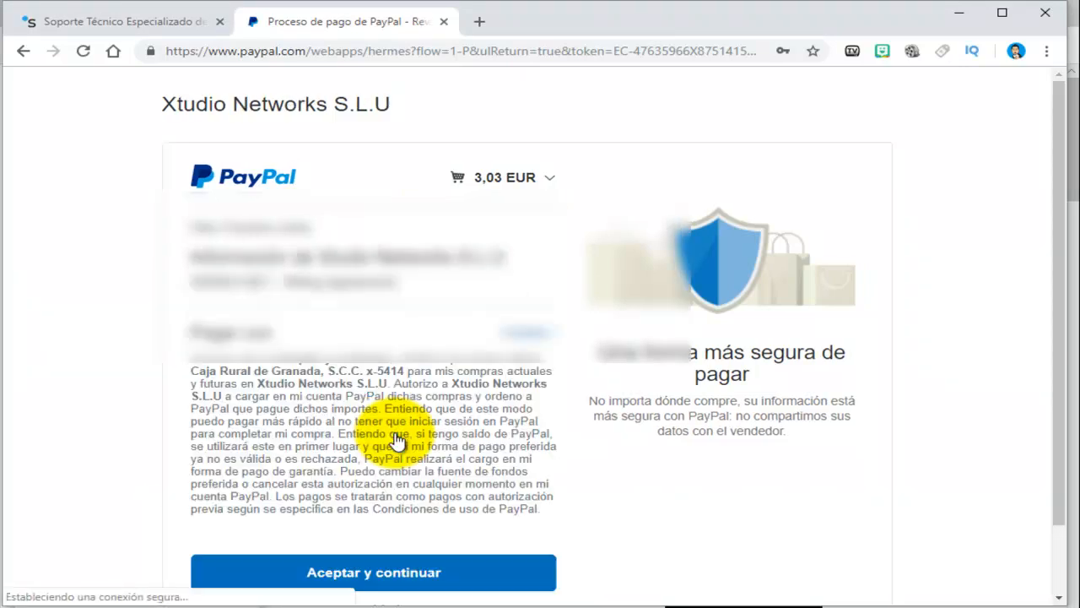
{"action": "scroll", "coordinate": [397, 430], "scroll_direction": "down", "scroll_amount": 2}
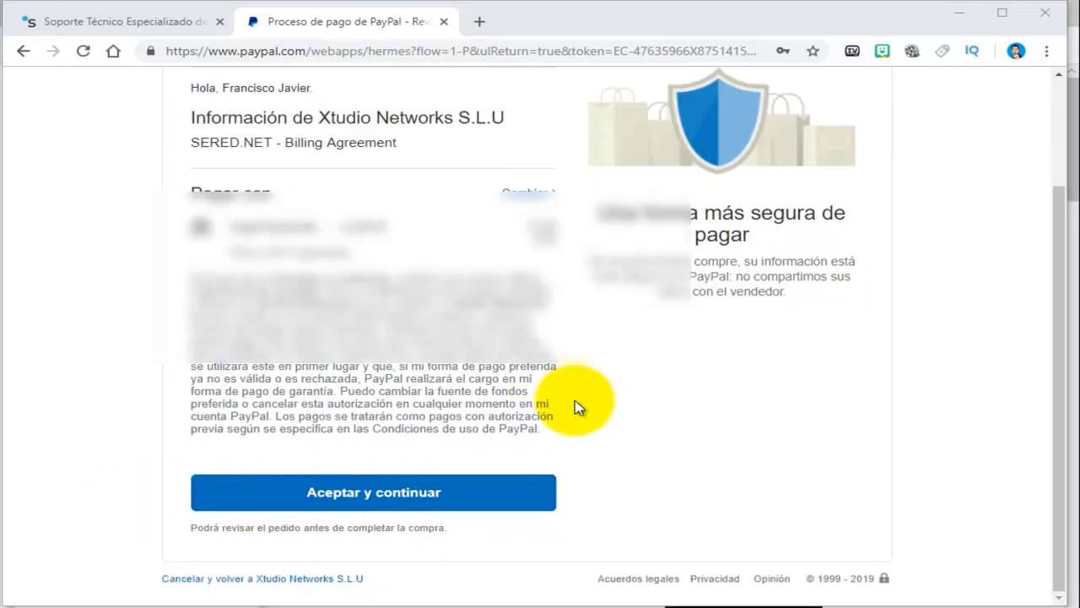
{"action": "left_click", "coordinate": [399, 497]}
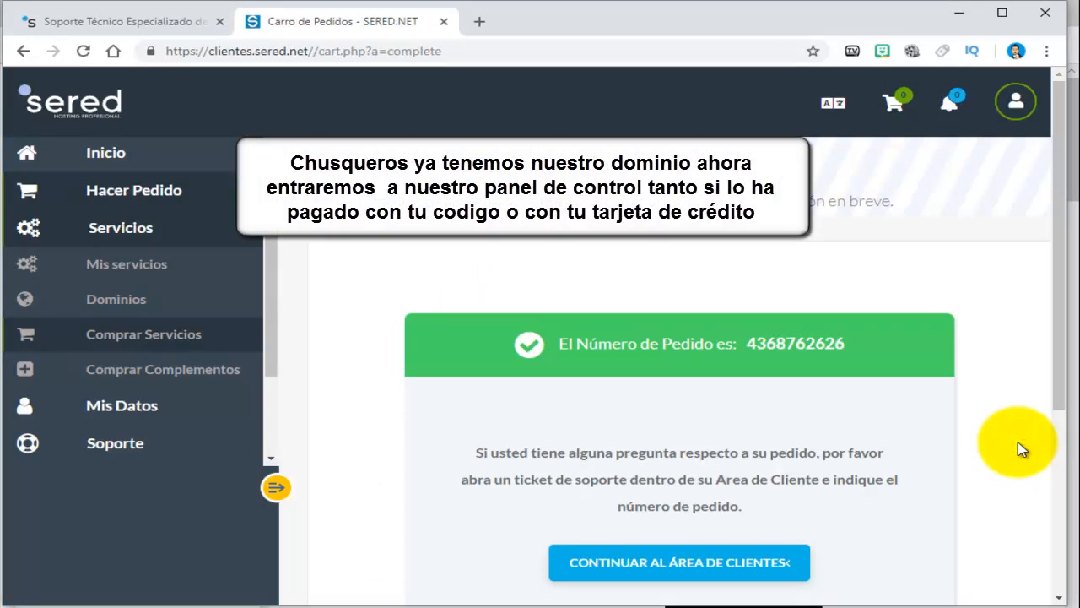
{"action": "left_click", "coordinate": [1019, 447]}
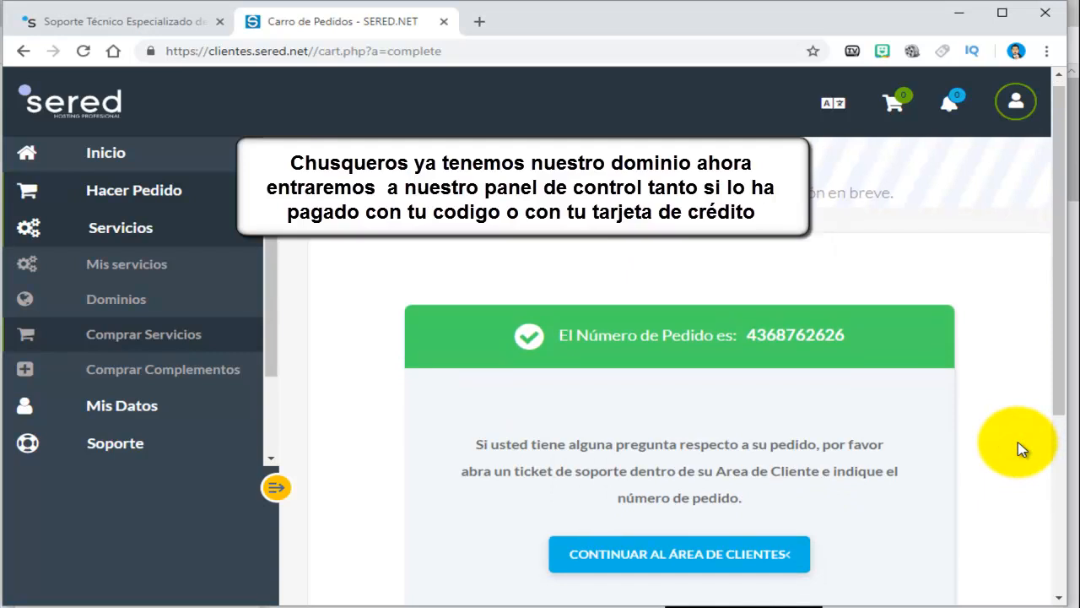
{"action": "left_click", "coordinate": [1019, 447]}
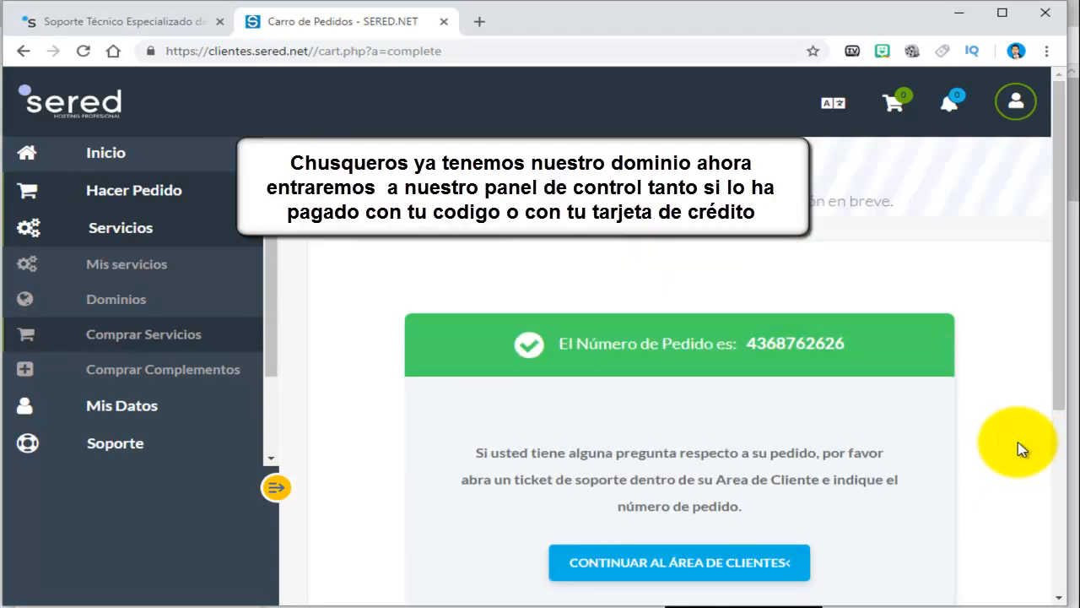
{"action": "left_click", "coordinate": [1020, 447]}
{"action": "left_click", "coordinate": [1019, 447]}
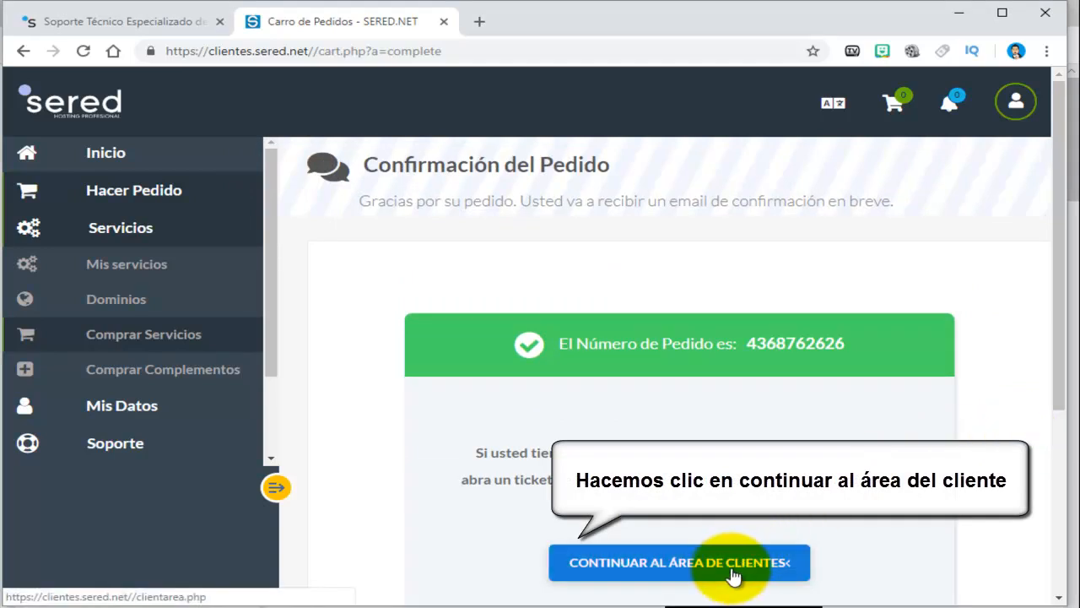
- Continue from the order confirmation to the client area and check the chusco36.site entry under the domains
{"action": "left_click", "coordinate": [732, 574]}
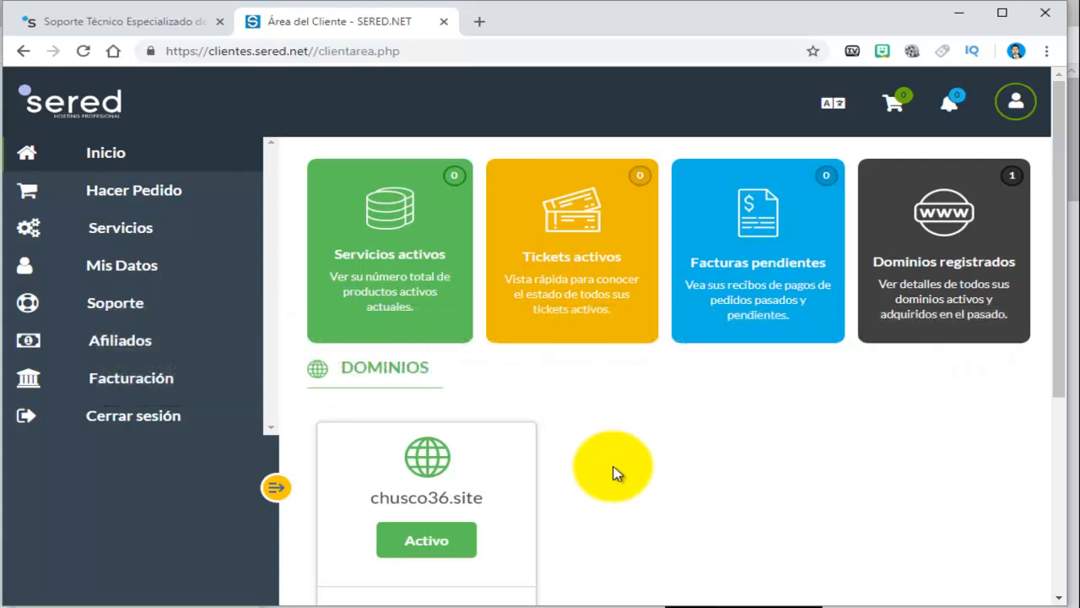
{"action": "scroll", "coordinate": [614, 473], "scroll_direction": "down", "scroll_amount": 2}
{"action": "scroll", "coordinate": [638, 331], "scroll_direction": "up", "scroll_amount": 2}
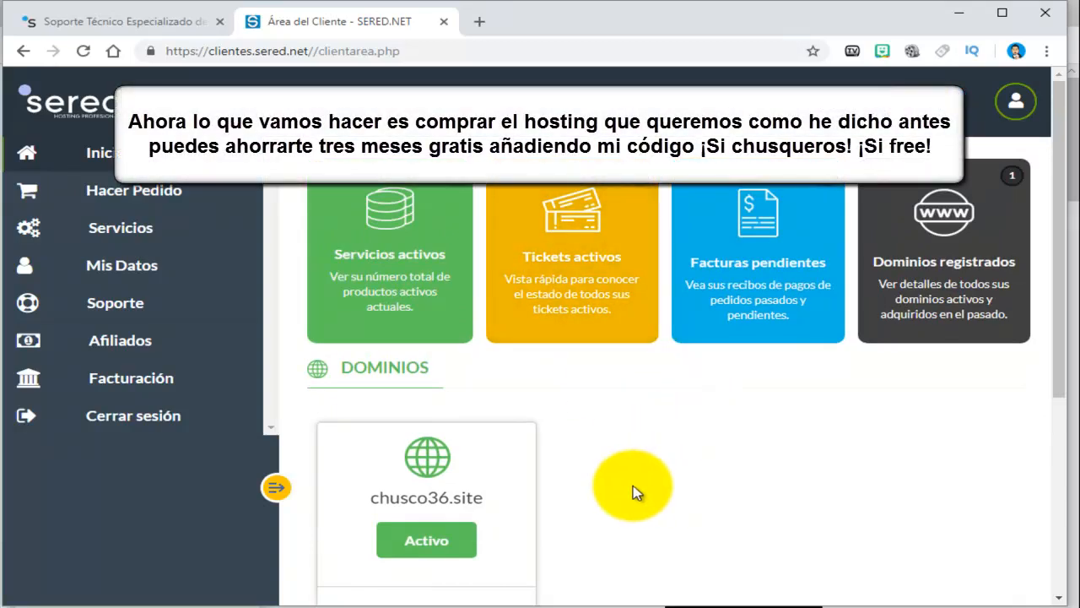
{"action": "left_click", "coordinate": [769, 430]}
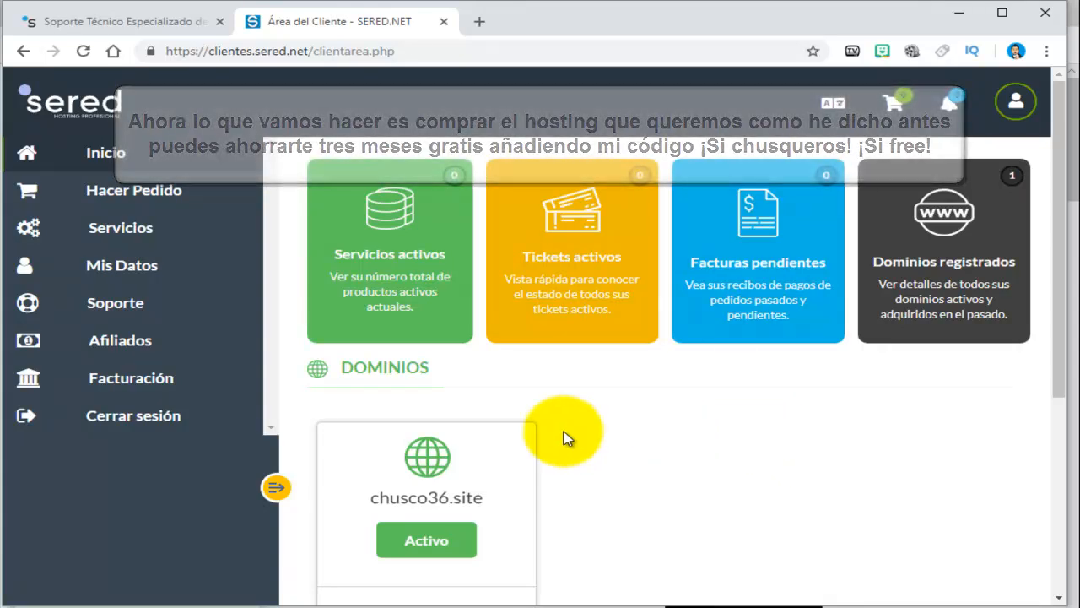
- Start a new order for the Hosting SSD Medio 2018 plan, using the already owned domain chusco36.site
{"action": "left_click", "coordinate": [123, 194]}
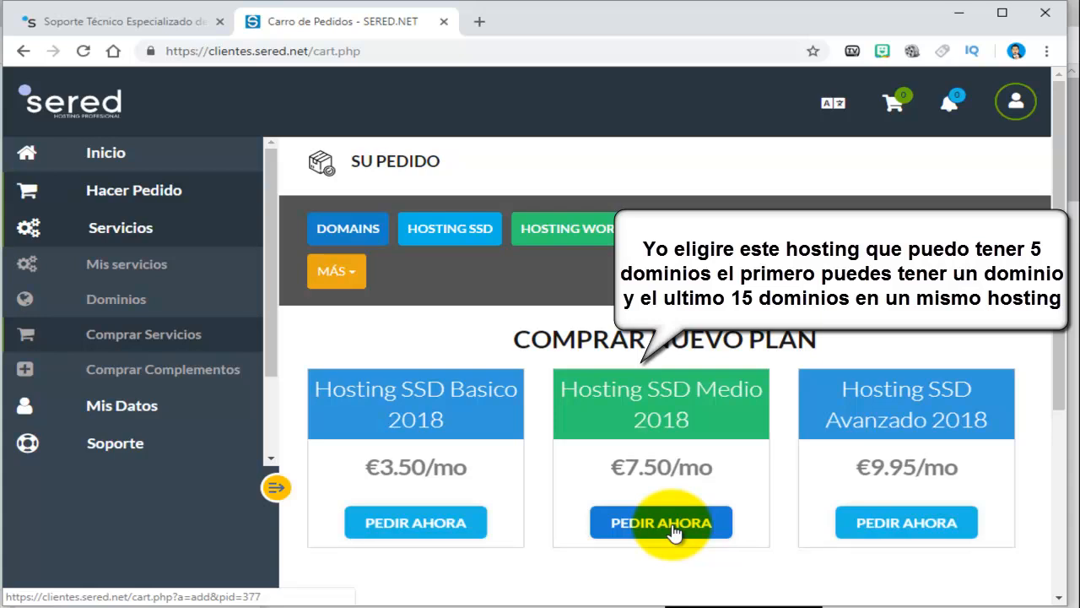
{"action": "left_click", "coordinate": [672, 530]}
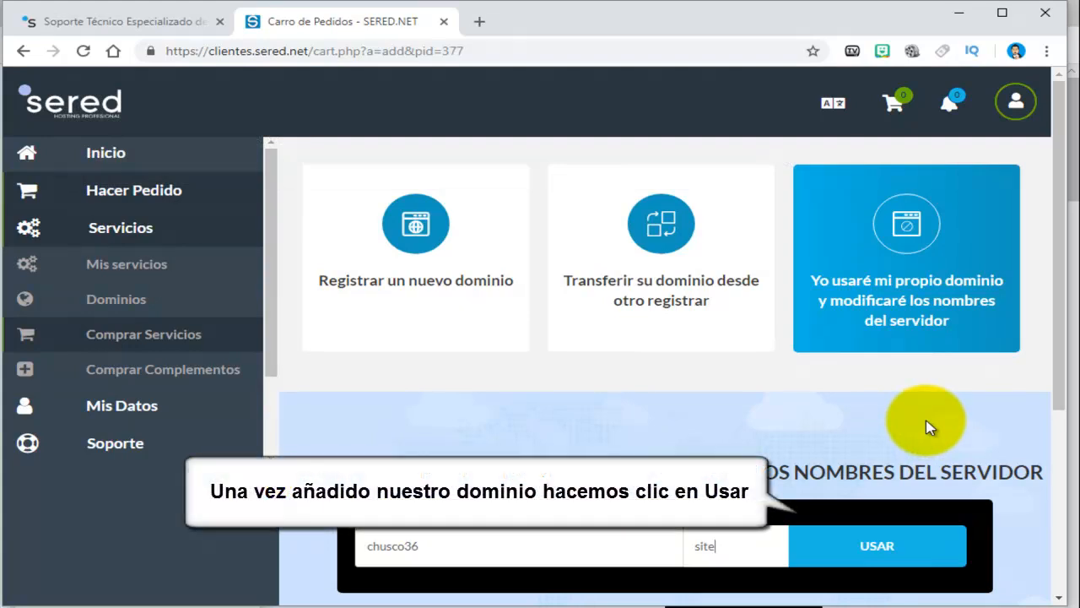
{"action": "left_click", "coordinate": [892, 555]}
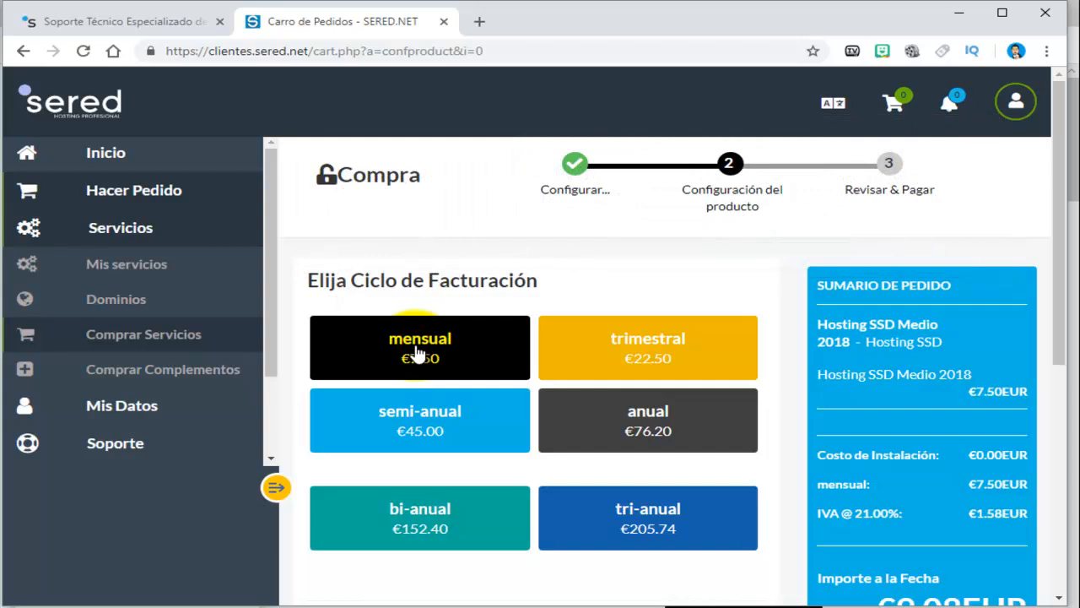
- Continue the Hosting SSD Medio 2018 order with the monthly billing cycle and without the Antispam add-on
{"action": "left_click", "coordinate": [932, 420]}
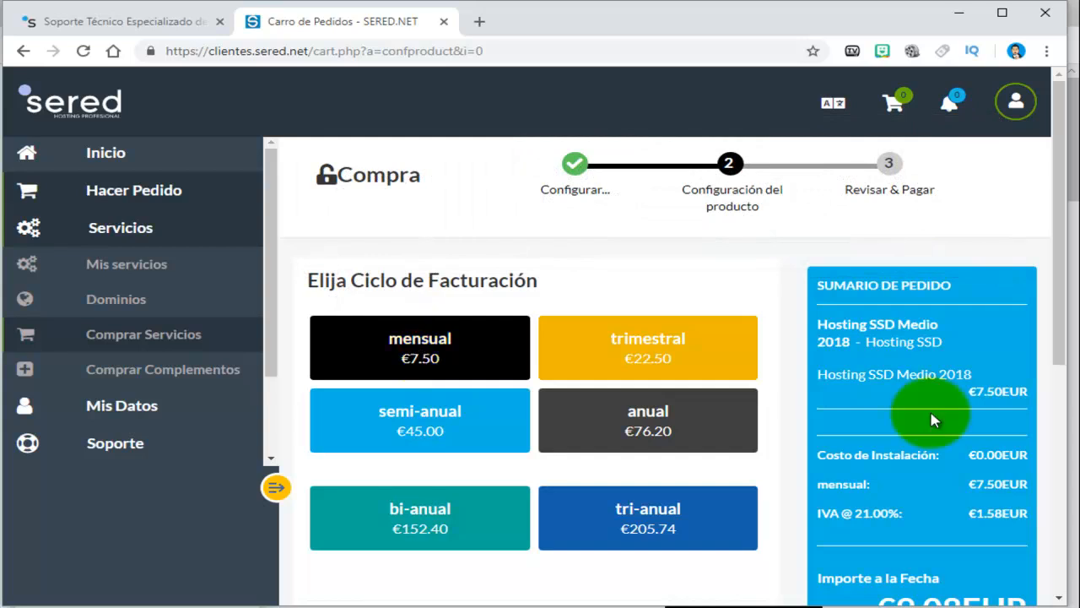
{"action": "scroll", "coordinate": [933, 420], "scroll_direction": "down", "scroll_amount": 4}
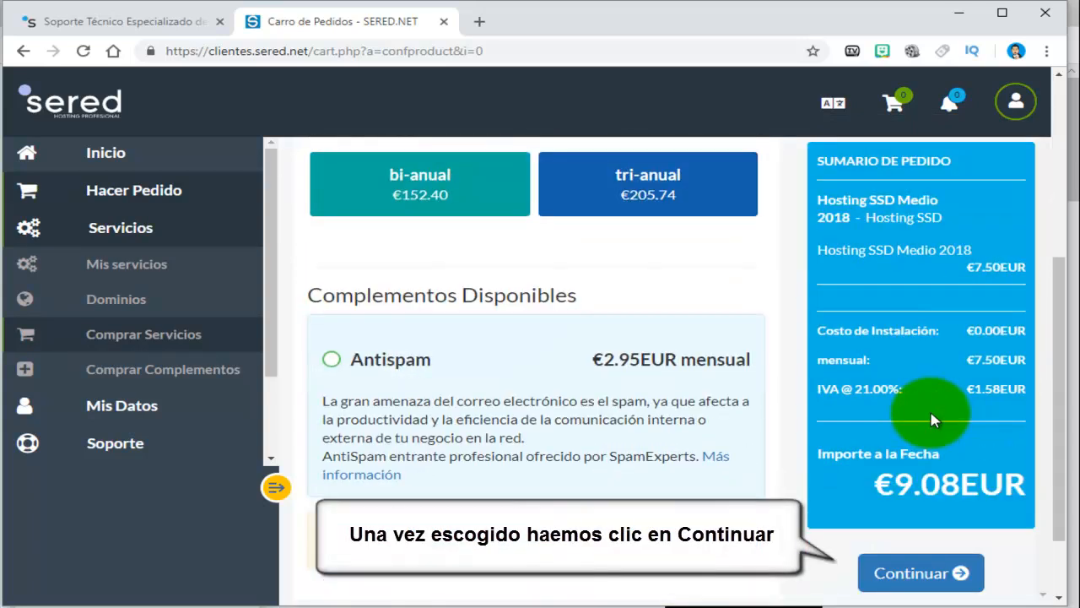
{"action": "scroll", "coordinate": [932, 419], "scroll_direction": "down", "scroll_amount": 1}
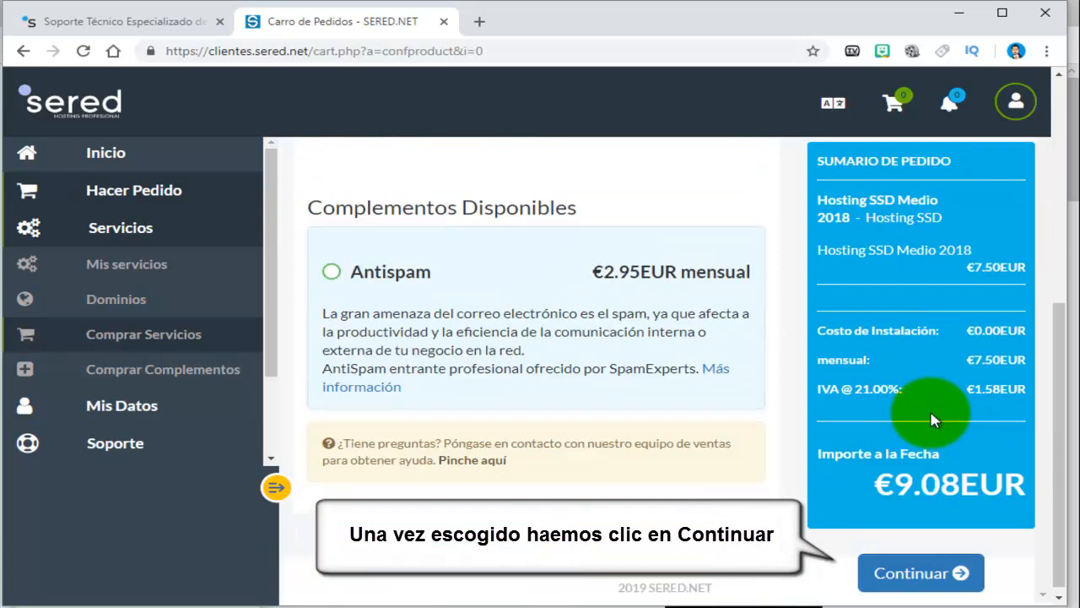
{"action": "left_click", "coordinate": [914, 578]}
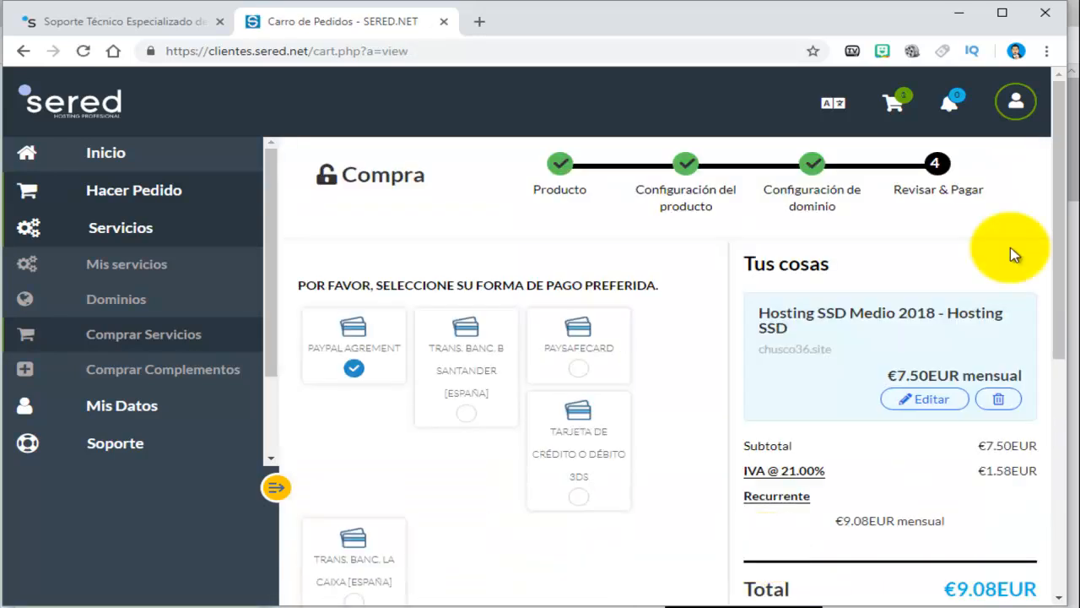
- Keep PayPal Agreement as the payment method and accept the terms of service and conditions of use
{"action": "scroll", "coordinate": [1012, 256], "scroll_direction": "down", "scroll_amount": 1}
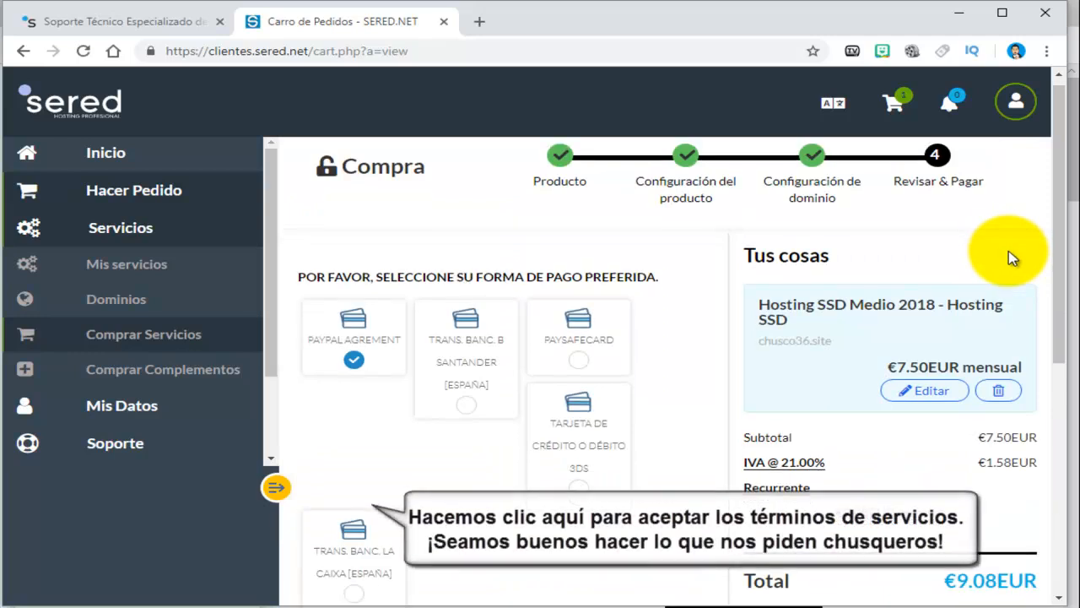
{"action": "scroll", "coordinate": [1013, 256], "scroll_direction": "down", "scroll_amount": 1}
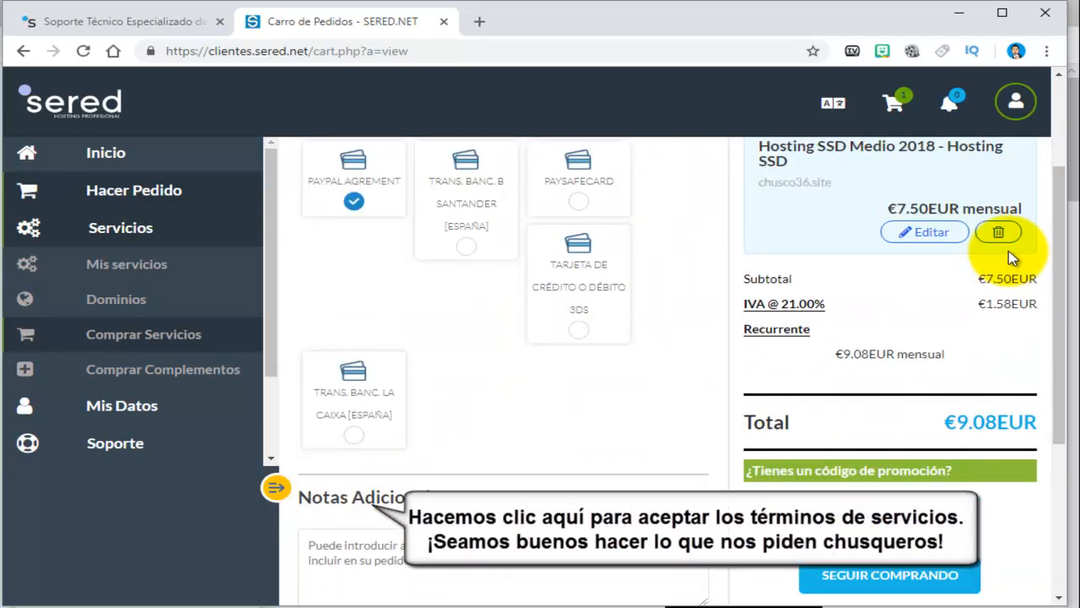
{"action": "scroll", "coordinate": [1013, 258], "scroll_direction": "down", "scroll_amount": 1}
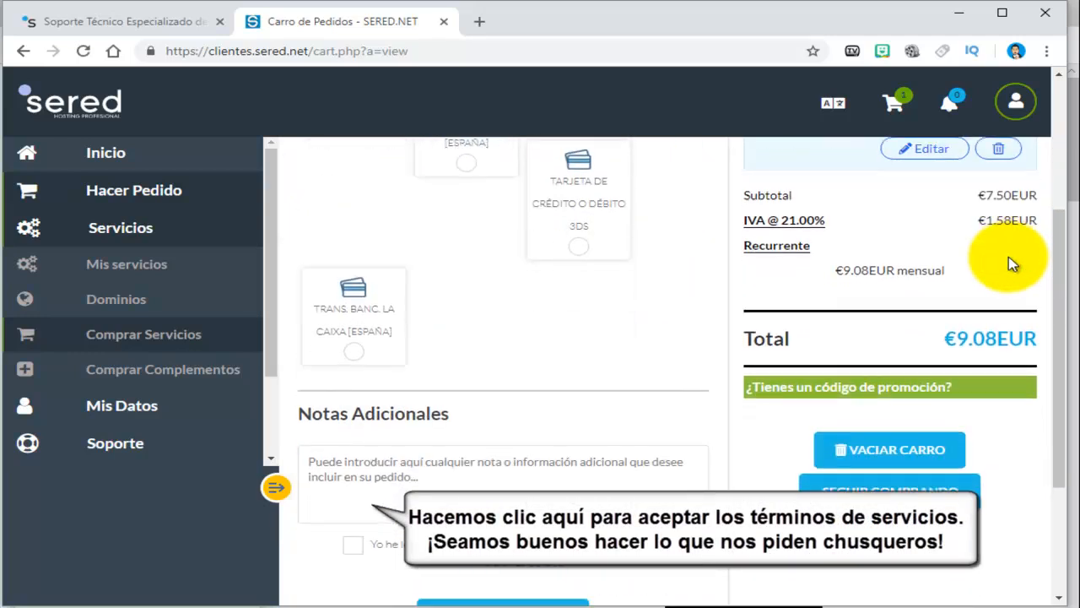
{"action": "scroll", "coordinate": [1012, 263], "scroll_direction": "down", "scroll_amount": 1}
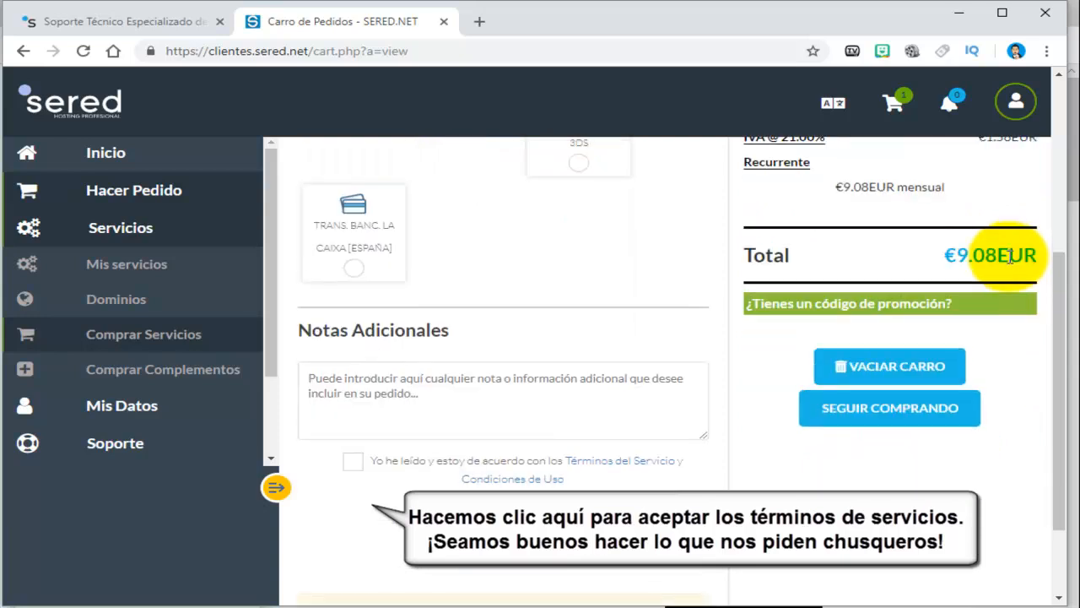
{"action": "left_click", "coordinate": [353, 461]}
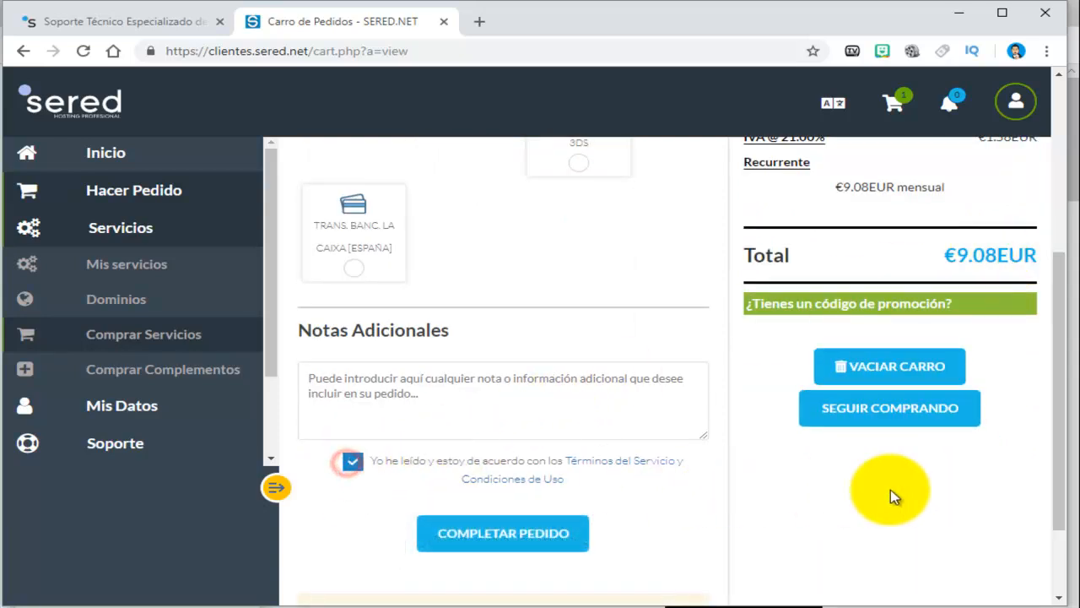
- Enter the promotional code romutv in the hosting order and validate it
{"action": "scroll", "coordinate": [1038, 476], "scroll_direction": "up", "scroll_amount": 3}
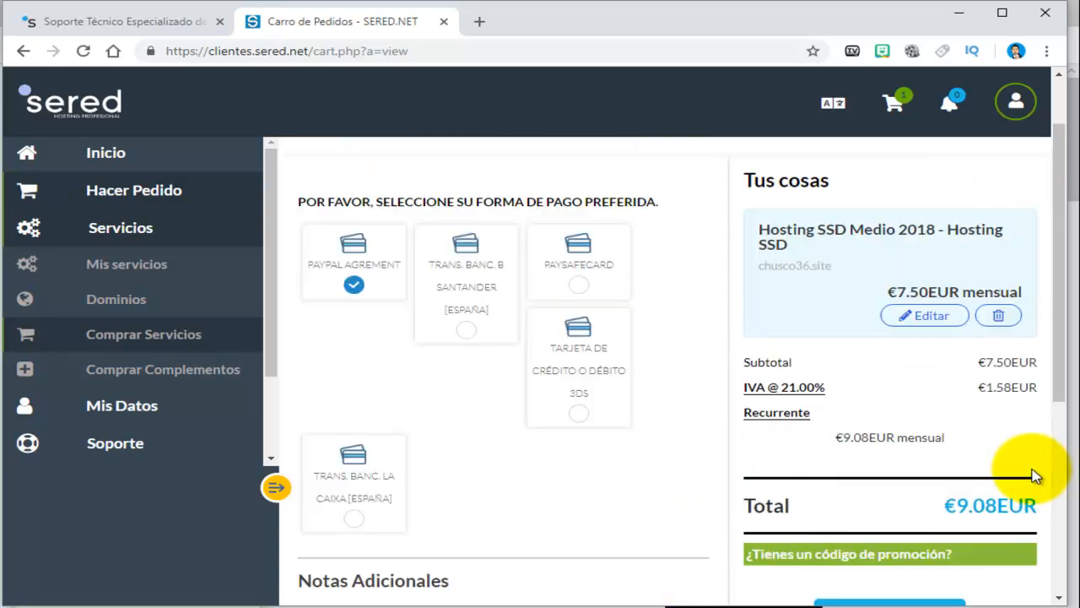
{"action": "scroll", "coordinate": [1036, 476], "scroll_direction": "up", "scroll_amount": 1}
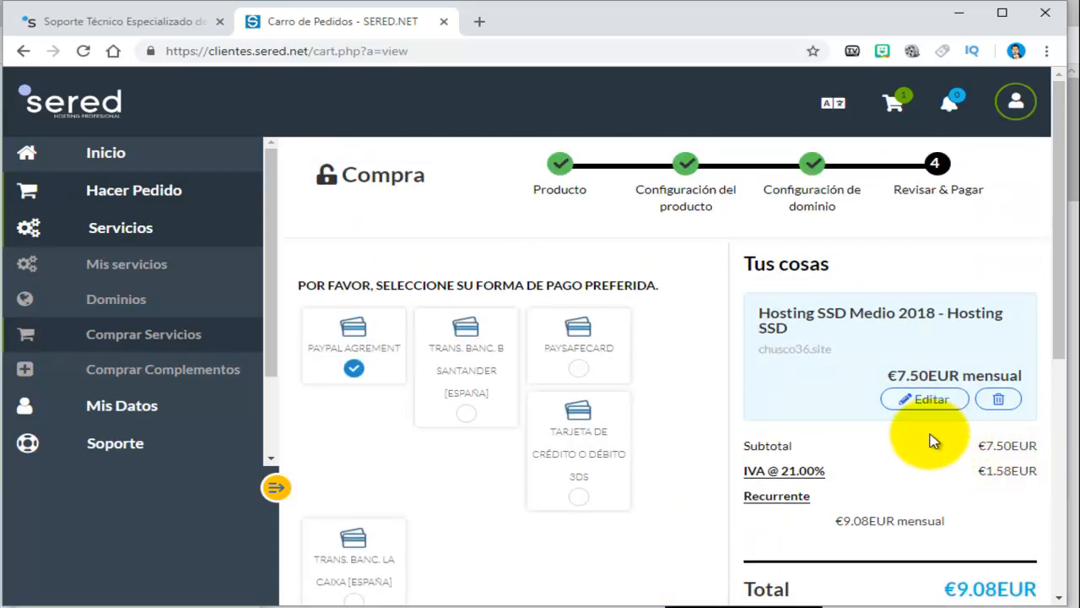
{"action": "scroll", "coordinate": [932, 439], "scroll_direction": "down", "scroll_amount": 3}
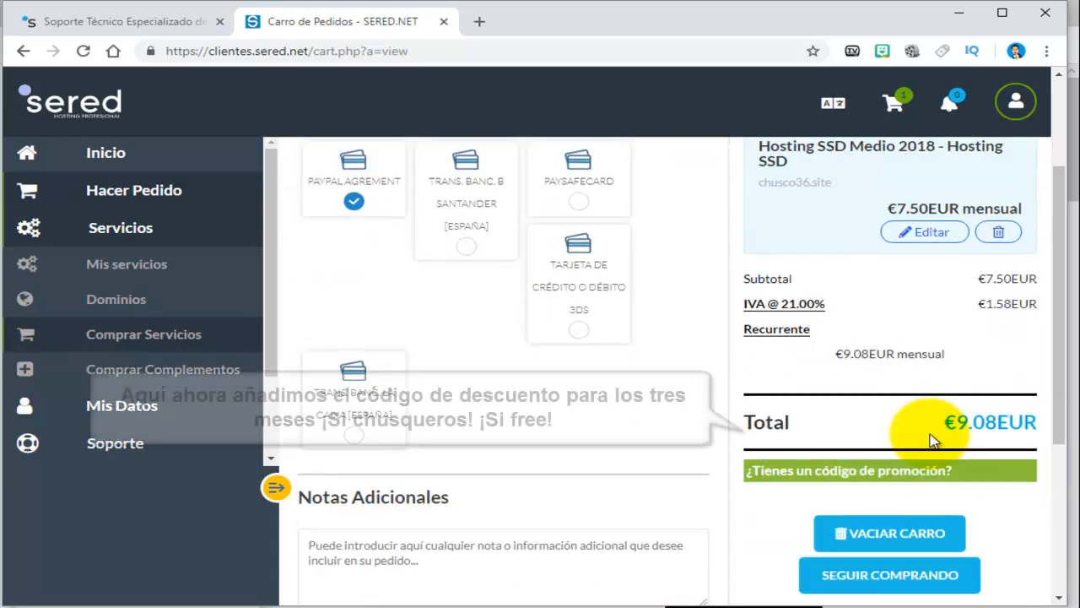
{"action": "left_click", "coordinate": [900, 401]}
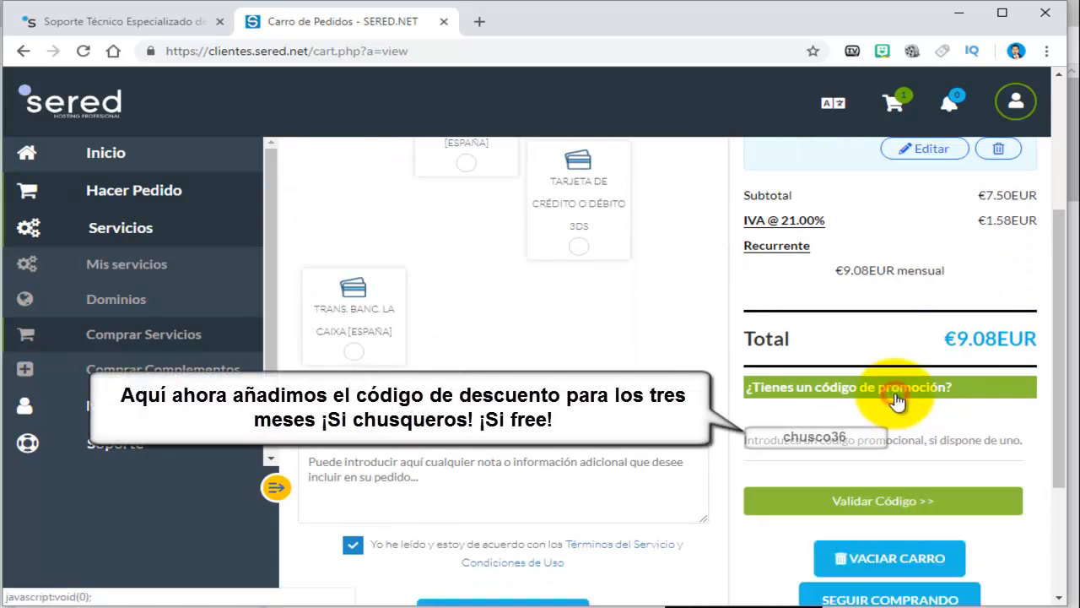
{"action": "left_click", "coordinate": [831, 439]}
{"action": "left_click", "coordinate": [832, 493]}
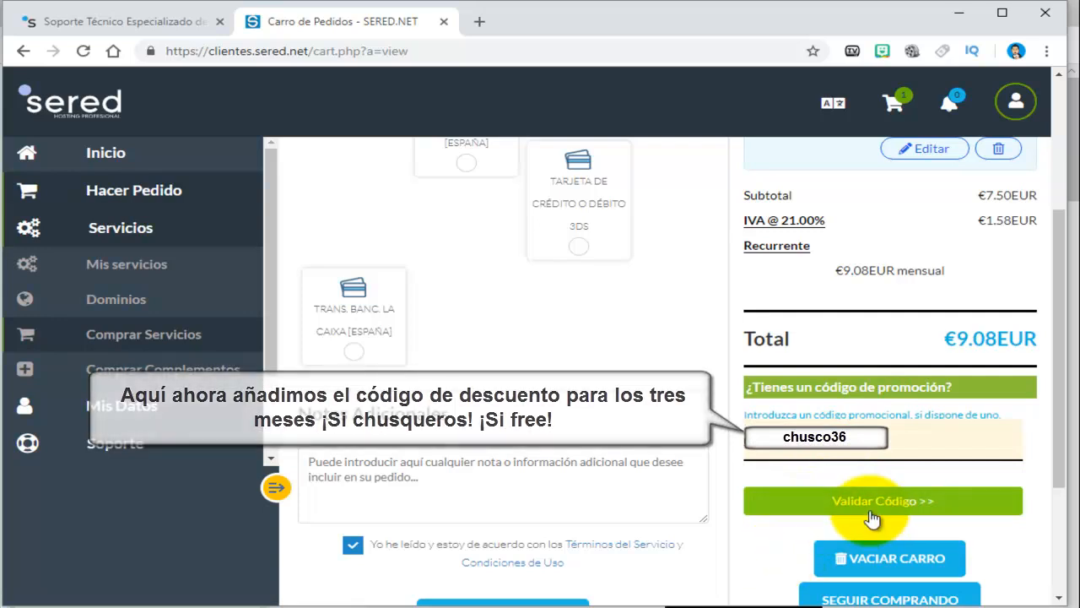
{"action": "left_click", "coordinate": [914, 507]}
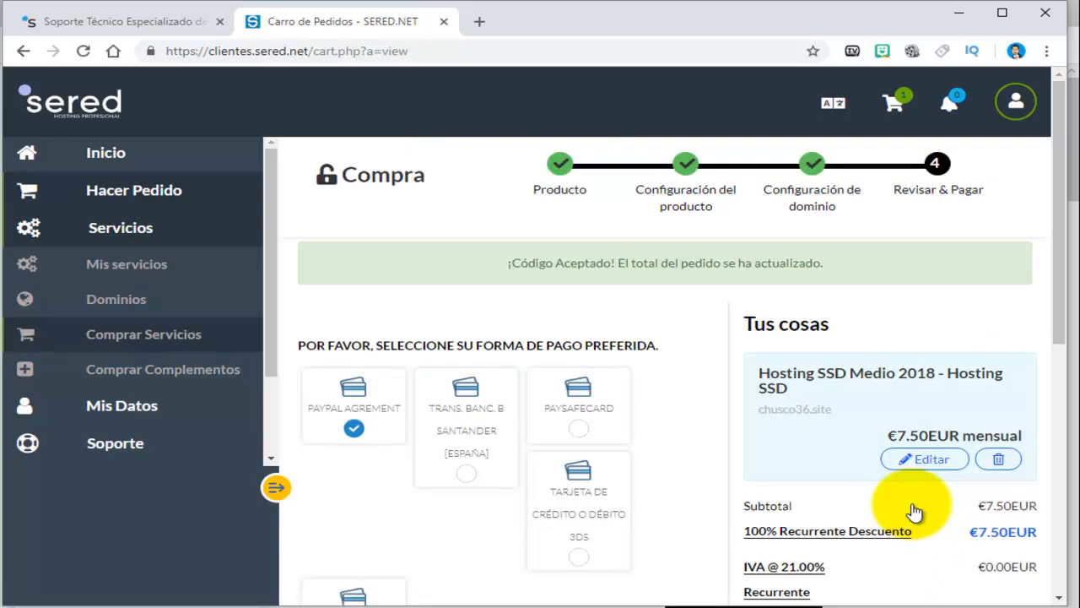
- Review the discounted cart, accept the terms of service again and complete the hosting order
{"action": "scroll", "coordinate": [914, 512], "scroll_direction": "down", "scroll_amount": 3}
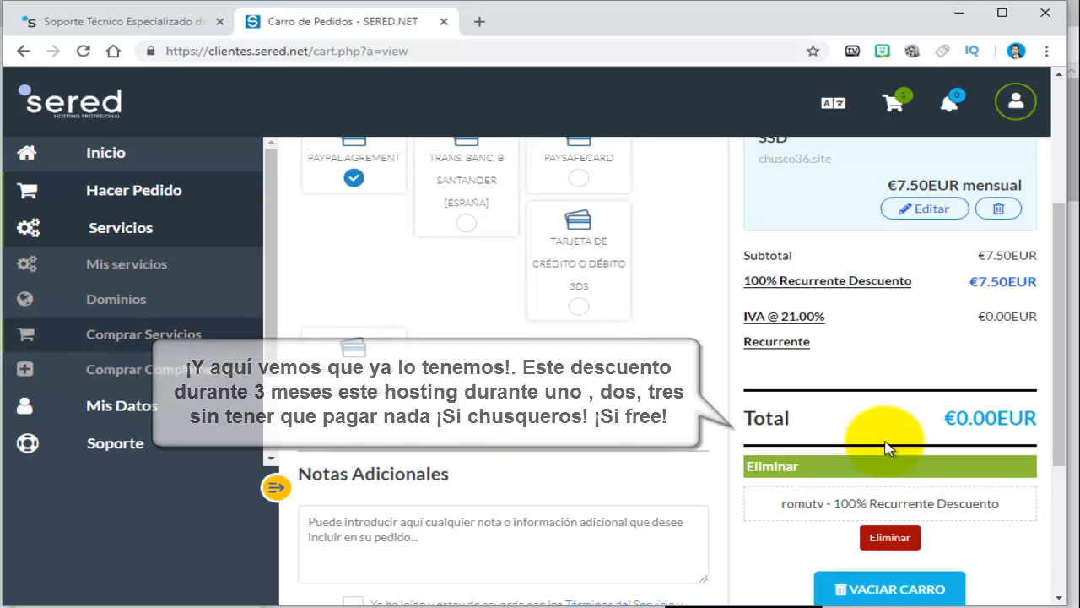
{"action": "scroll", "coordinate": [888, 446], "scroll_direction": "down", "scroll_amount": 3}
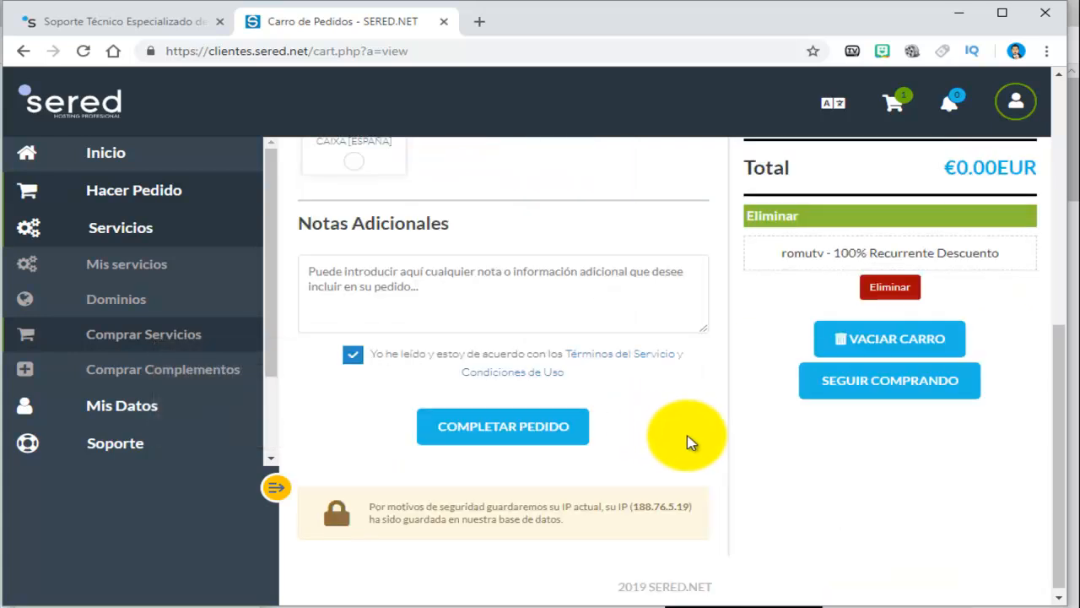
{"action": "scroll", "coordinate": [688, 442], "scroll_direction": "up", "scroll_amount": 4}
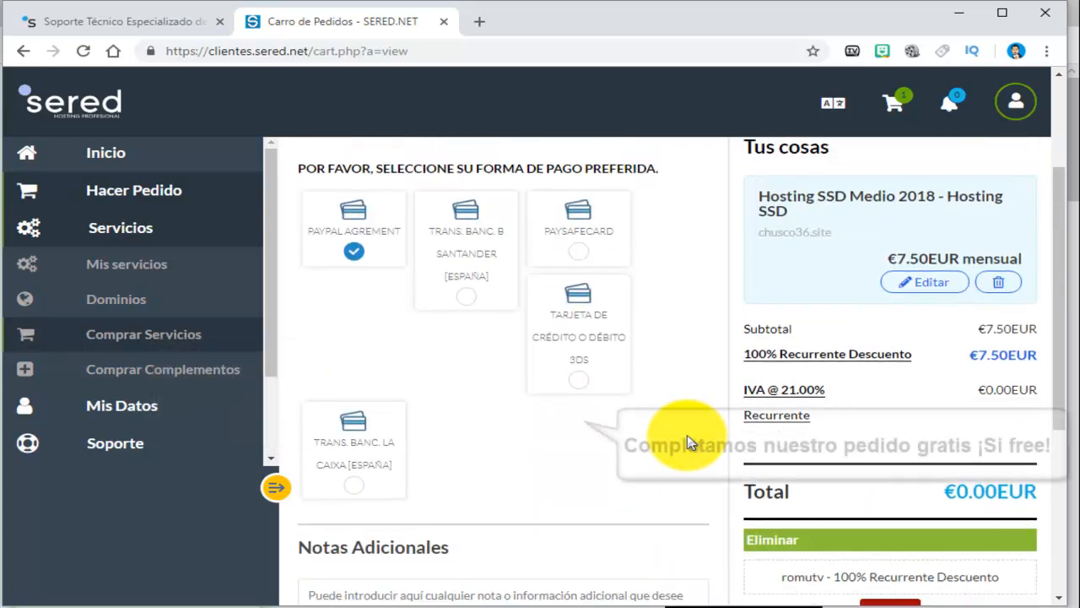
{"action": "scroll", "coordinate": [688, 443], "scroll_direction": "down", "scroll_amount": 1}
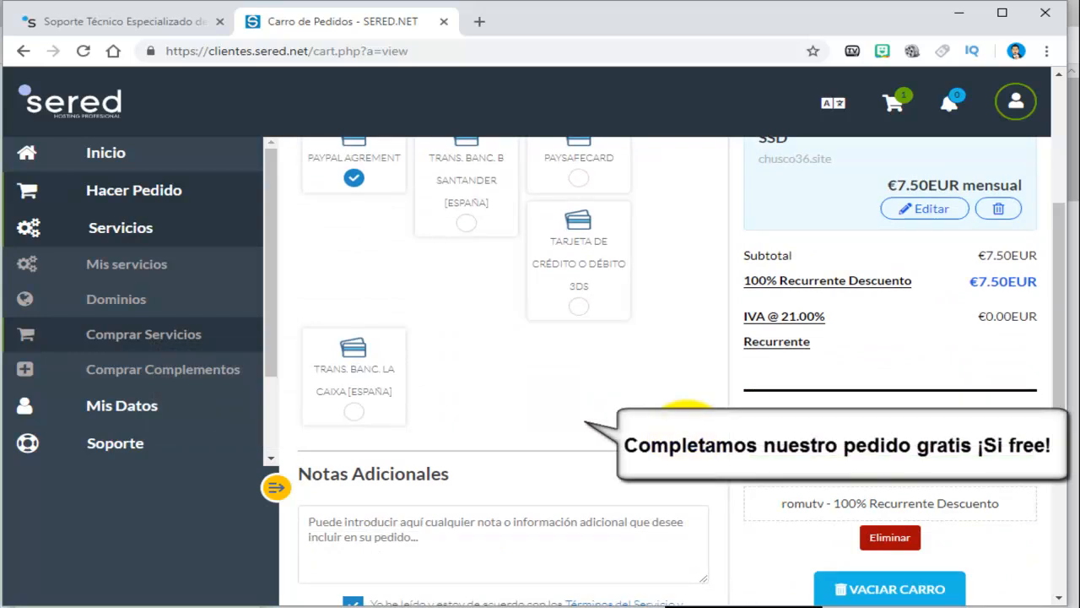
{"action": "scroll", "coordinate": [685, 417], "scroll_direction": "up", "scroll_amount": 1}
{"action": "scroll", "coordinate": [685, 418], "scroll_direction": "down", "scroll_amount": 4}
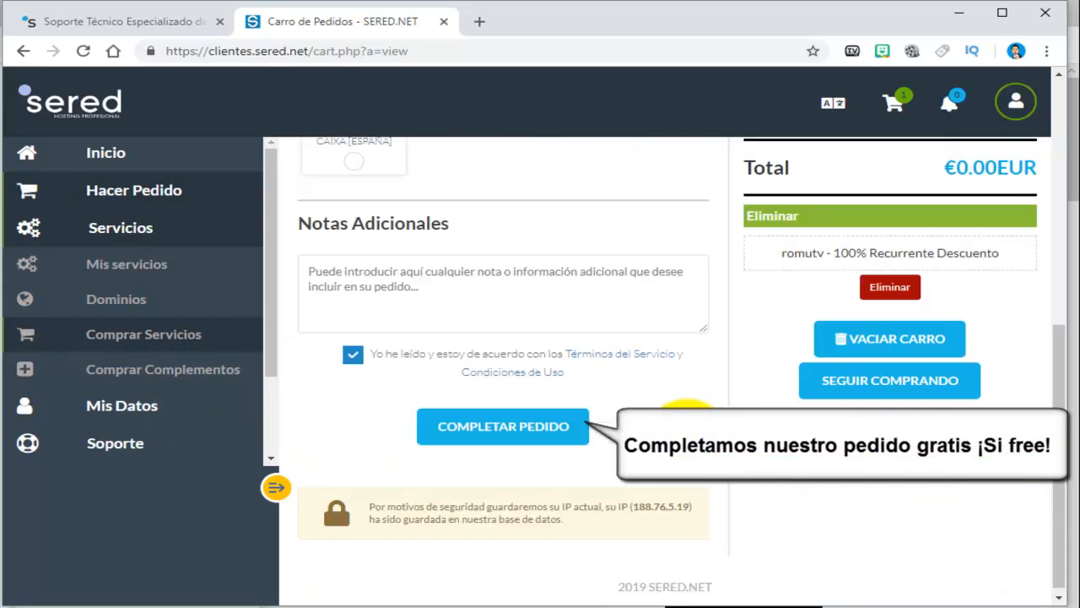
{"action": "left_click", "coordinate": [501, 427]}
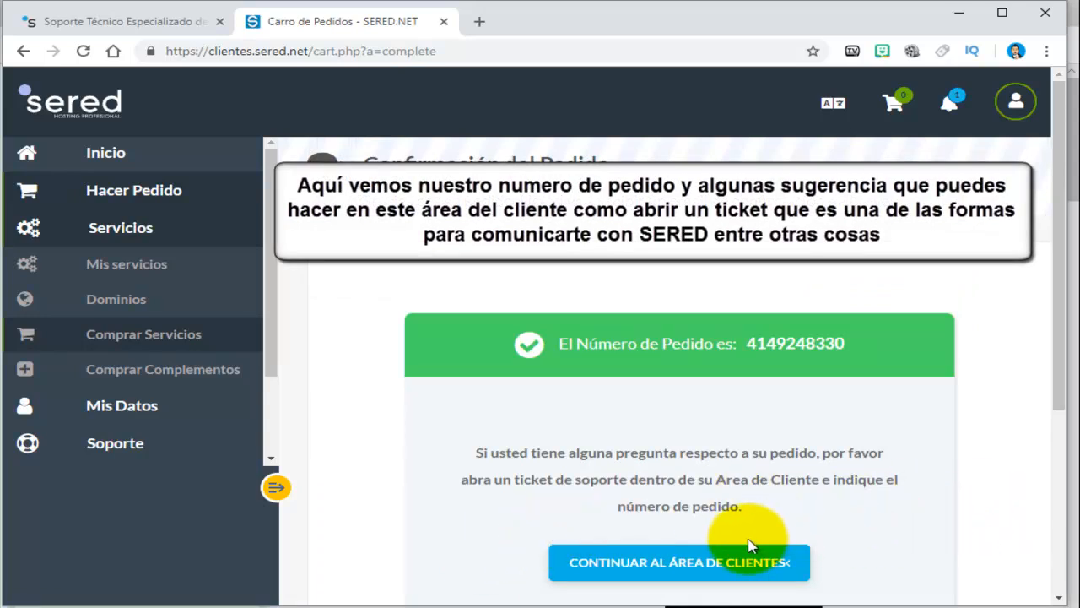
- Continue from the order confirmation to the client area and check the chusco36.site hosting under the active products
{"action": "left_click", "coordinate": [675, 562]}
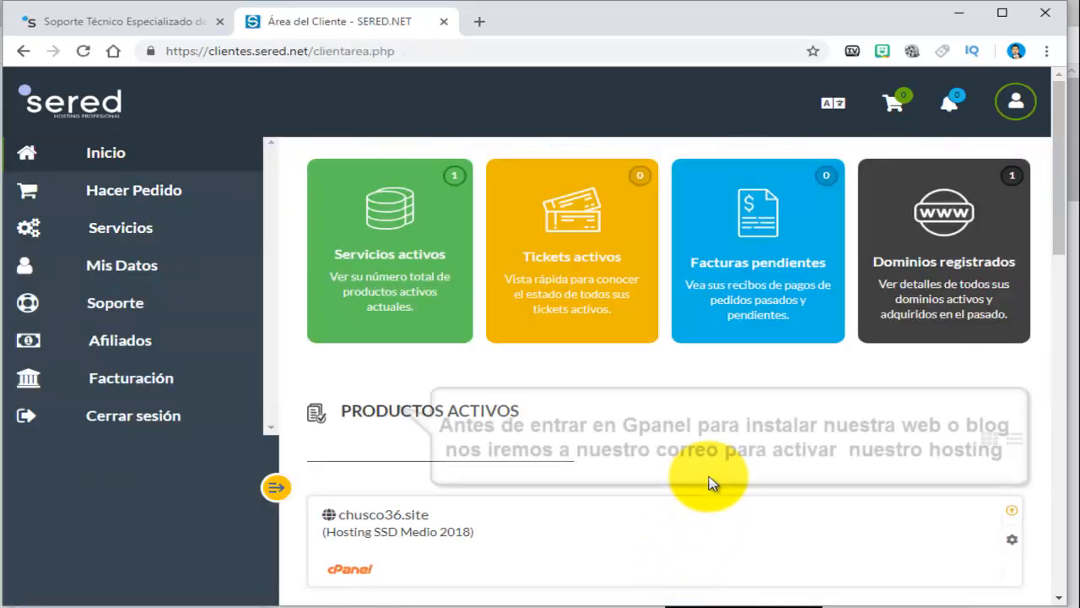
{"action": "scroll", "coordinate": [666, 371], "scroll_direction": "down", "scroll_amount": 2}
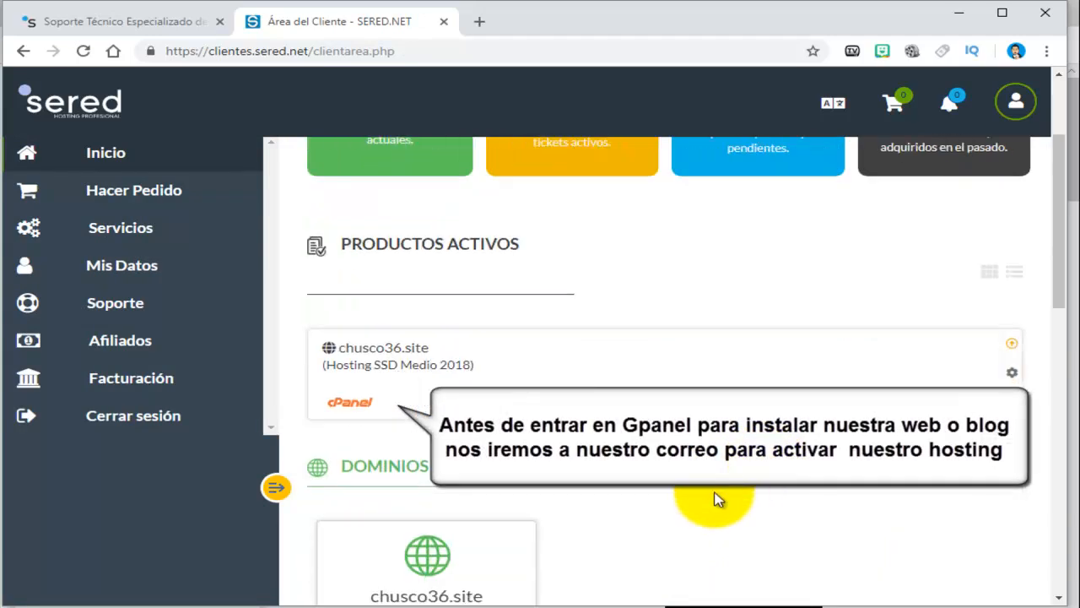
{"action": "scroll", "coordinate": [714, 499], "scroll_direction": "down", "scroll_amount": 1}
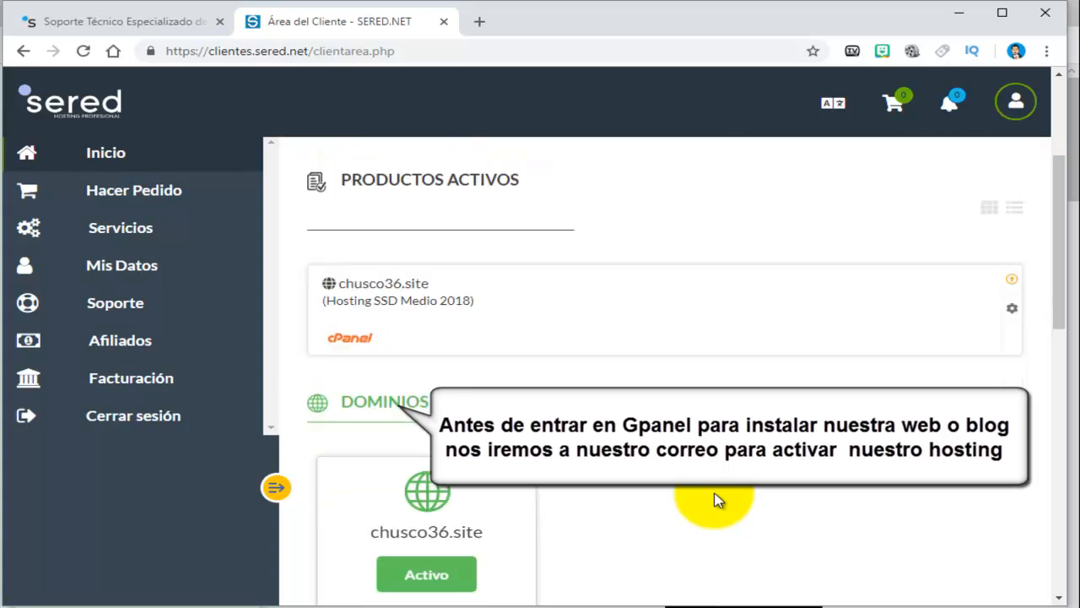
{"action": "scroll", "coordinate": [713, 498], "scroll_direction": "up", "scroll_amount": 1}
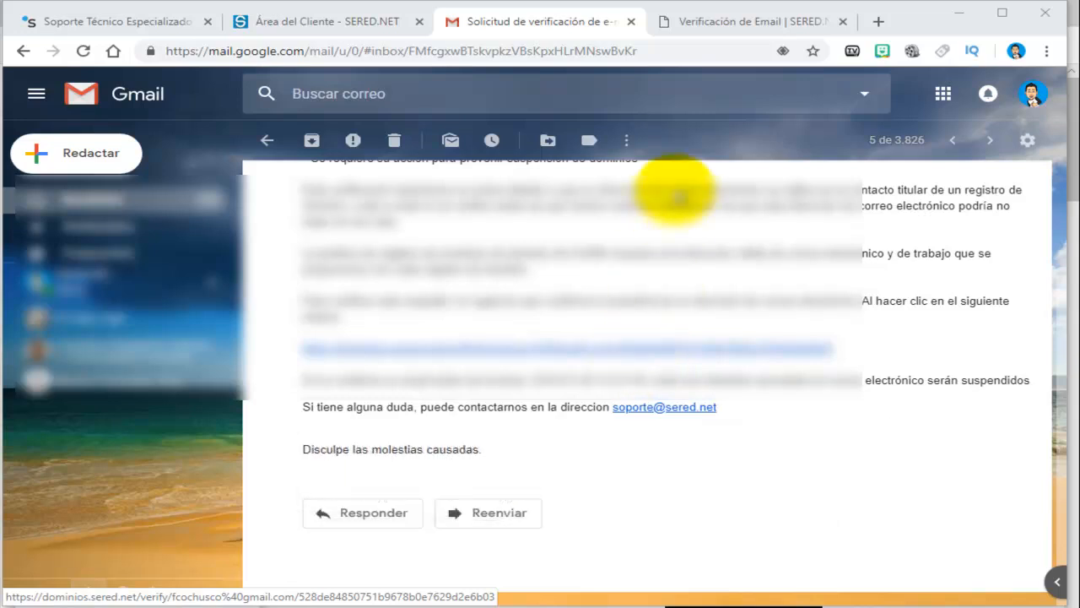
- Check the domain e-mail verification page and open cPanel for the chusco36.site hosting from the client area
{"action": "left_click", "coordinate": [704, 24]}
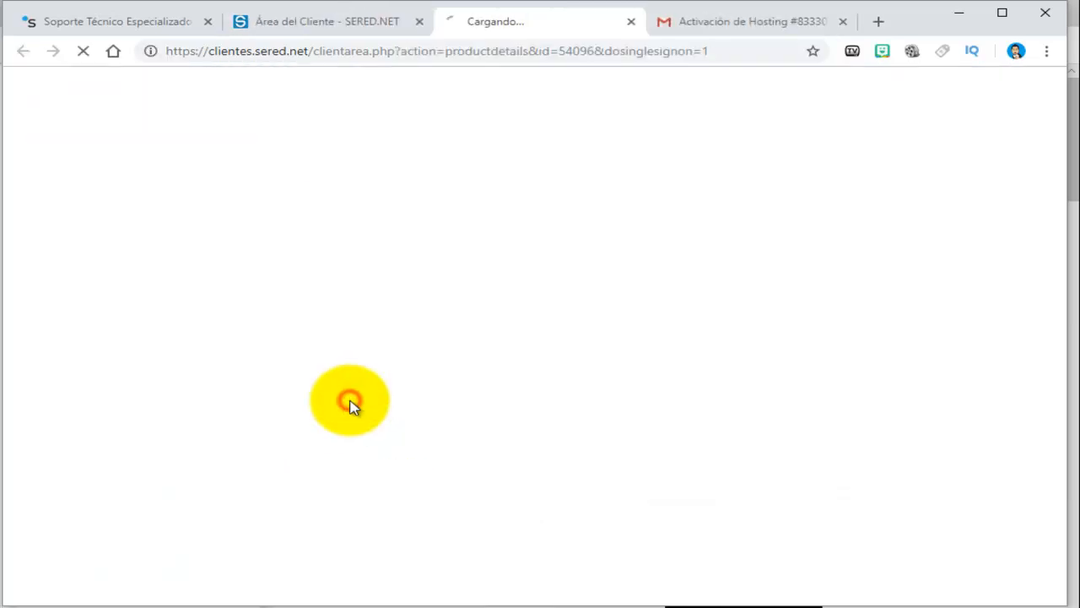
{"action": "left_click", "coordinate": [351, 404]}
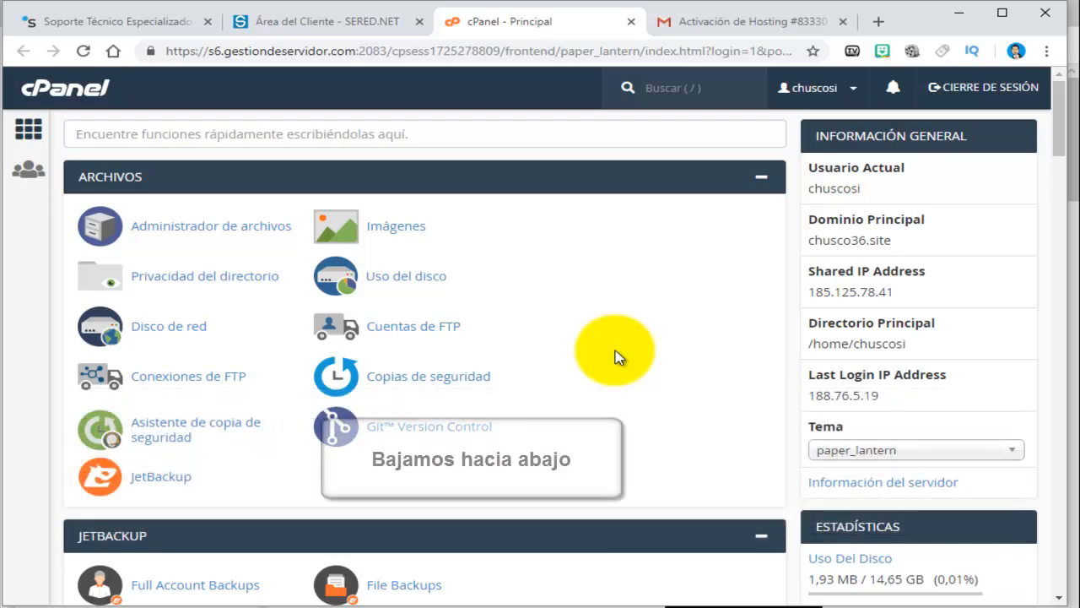
- Find the software section in cPanel and open the Installatron Applications Installer
{"action": "scroll", "coordinate": [615, 356], "scroll_direction": "down", "scroll_amount": 1}
{"action": "scroll", "coordinate": [615, 356], "scroll_direction": "down", "scroll_amount": 8}
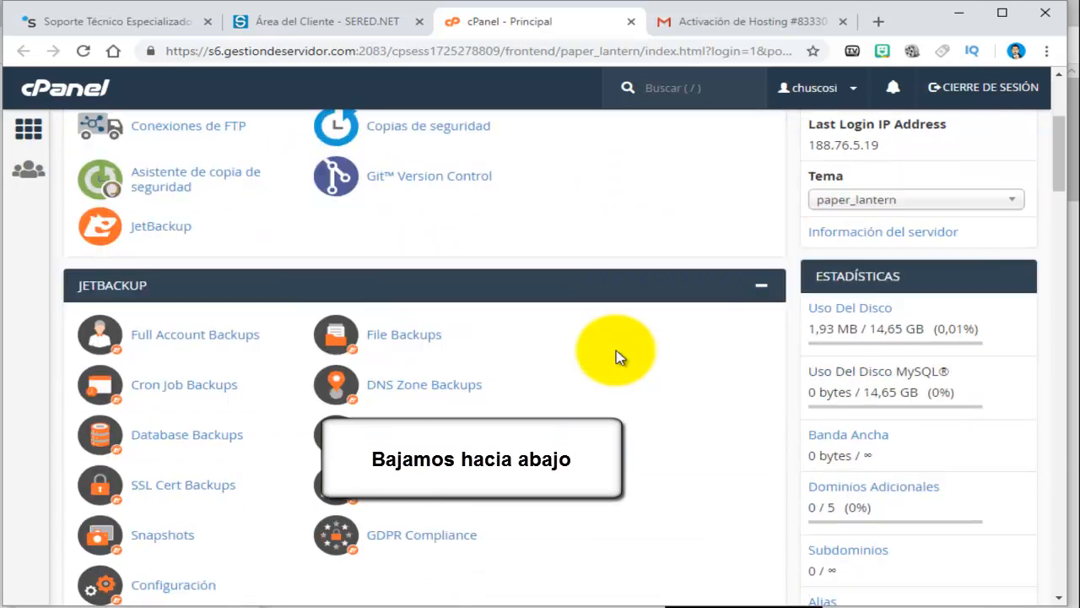
{"action": "scroll", "coordinate": [628, 357], "scroll_direction": "down", "scroll_amount": 7}
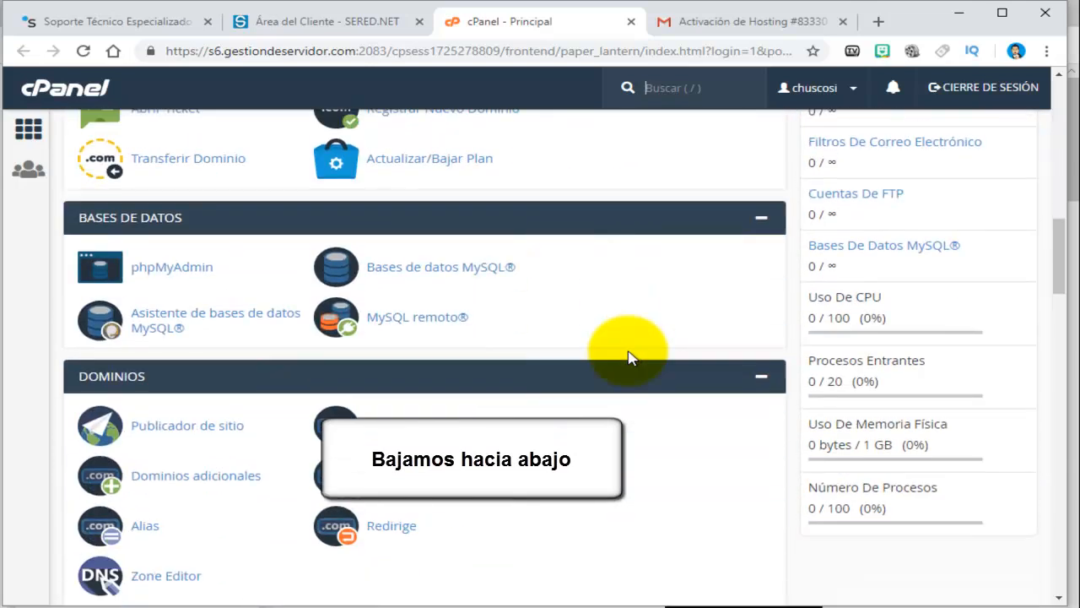
{"action": "scroll", "coordinate": [638, 360], "scroll_direction": "up", "scroll_amount": 10}
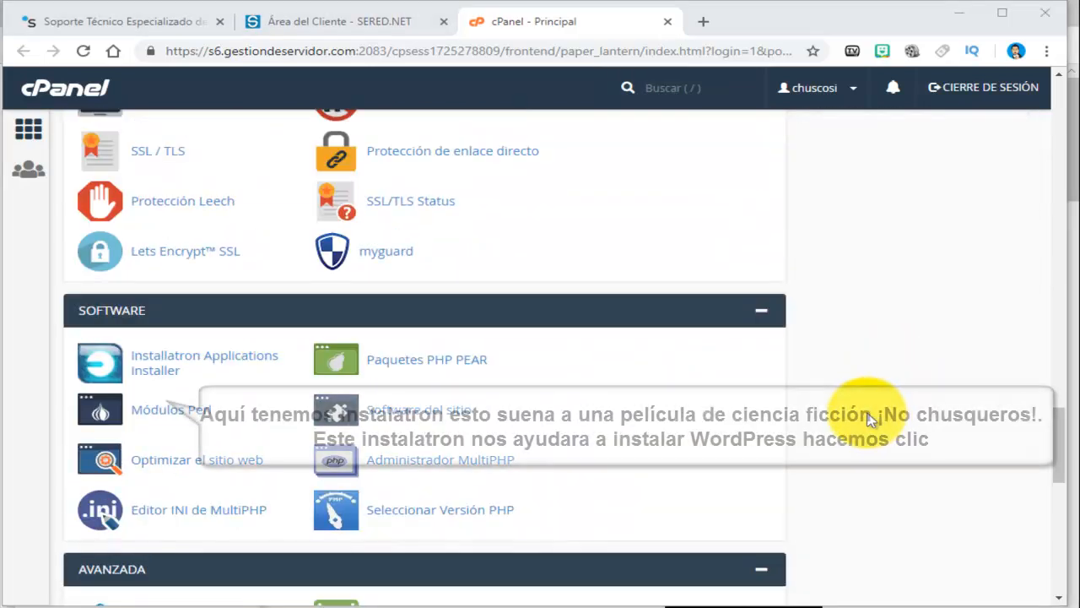
{"action": "left_click", "coordinate": [150, 361]}
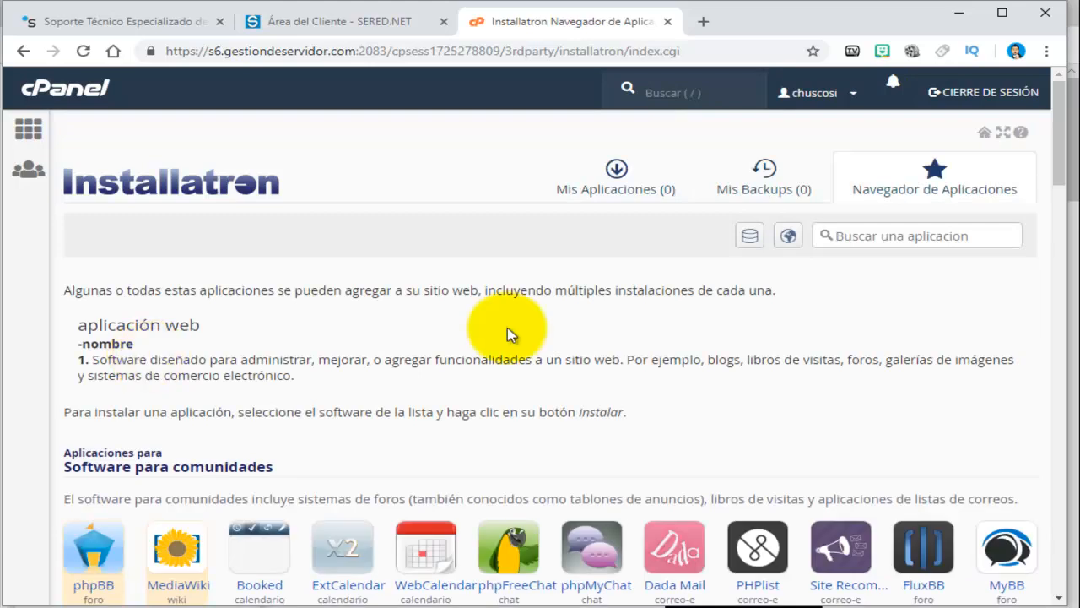
- Find WordPress among the content management applications in Installatron and open its application page
{"action": "scroll", "coordinate": [507, 331], "scroll_direction": "down", "scroll_amount": 1}
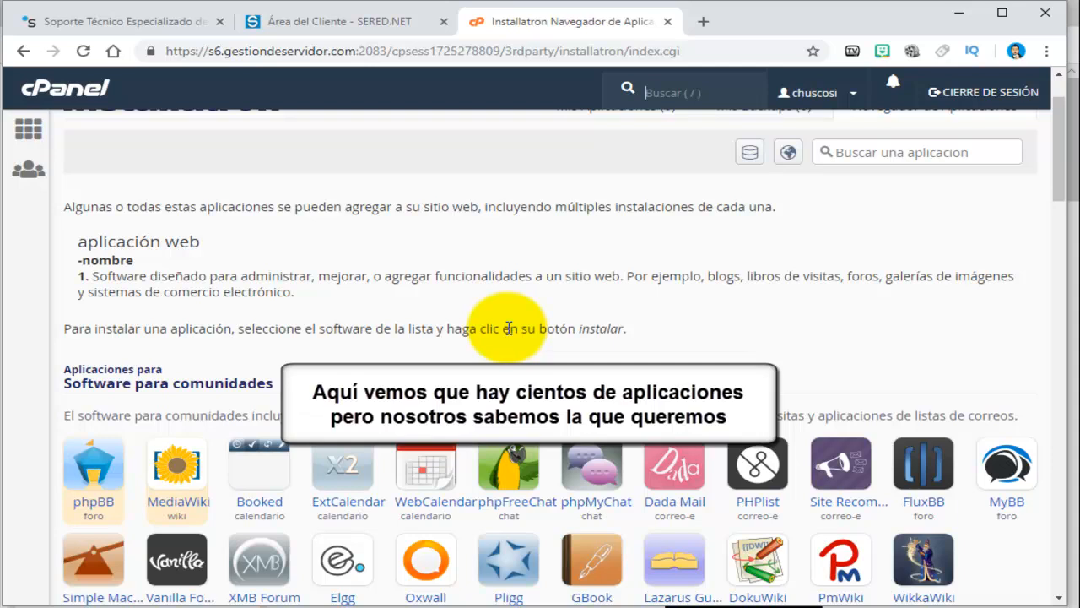
{"action": "scroll", "coordinate": [508, 327], "scroll_direction": "down", "scroll_amount": 1}
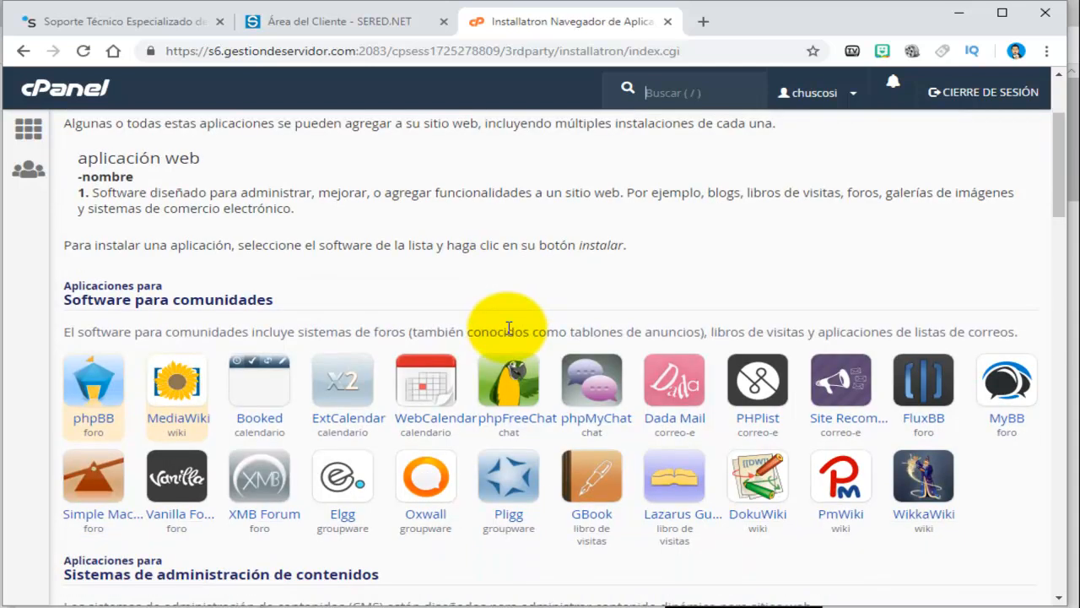
{"action": "scroll", "coordinate": [508, 327], "scroll_direction": "down", "scroll_amount": 4}
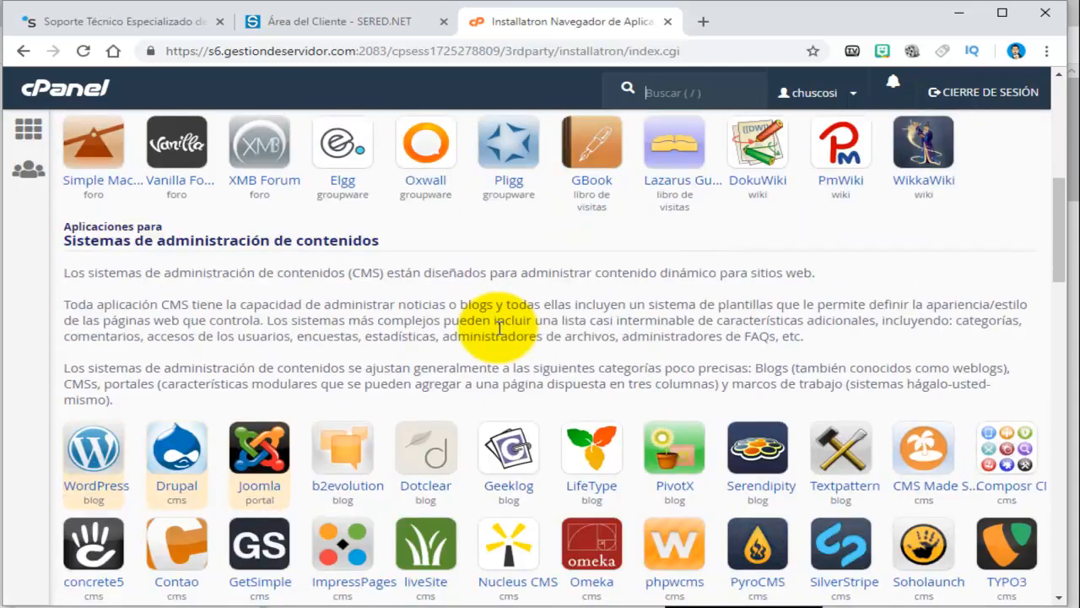
{"action": "scroll", "coordinate": [499, 328], "scroll_direction": "down", "scroll_amount": 1}
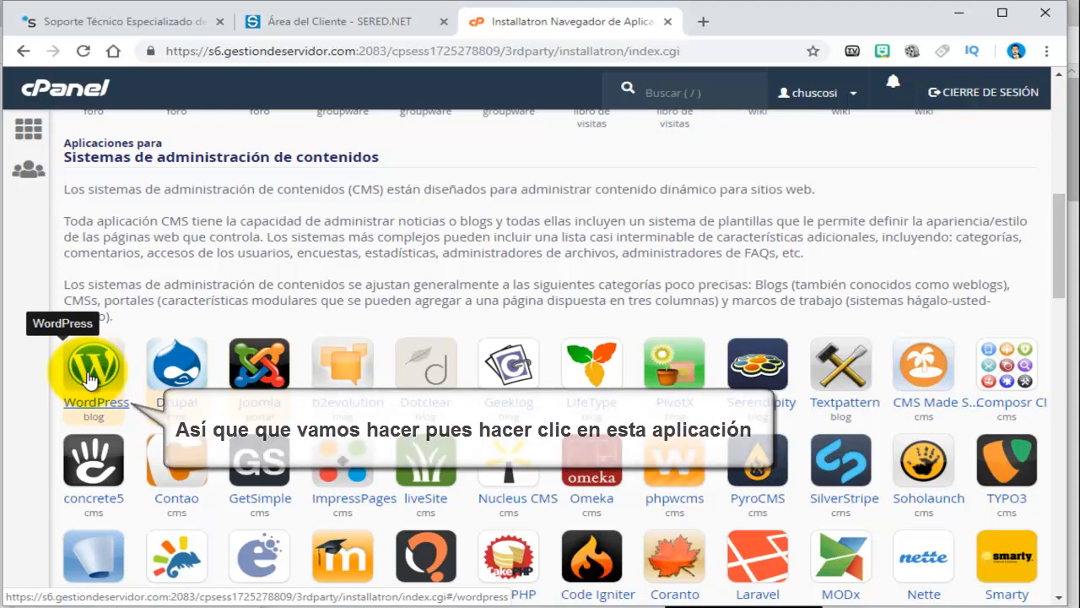
{"action": "left_click", "coordinate": [90, 376]}
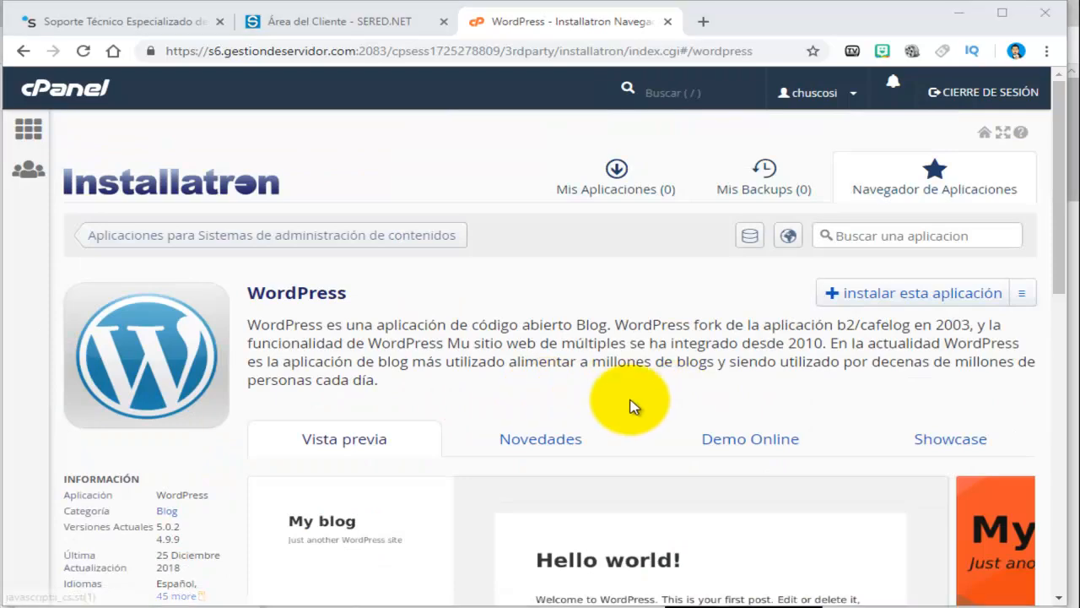
- Look through the WordPress description and features, and open the installation form for this application
{"action": "scroll", "coordinate": [634, 405], "scroll_direction": "down", "scroll_amount": 6}
{"action": "scroll", "coordinate": [634, 405], "scroll_direction": "down", "scroll_amount": 4}
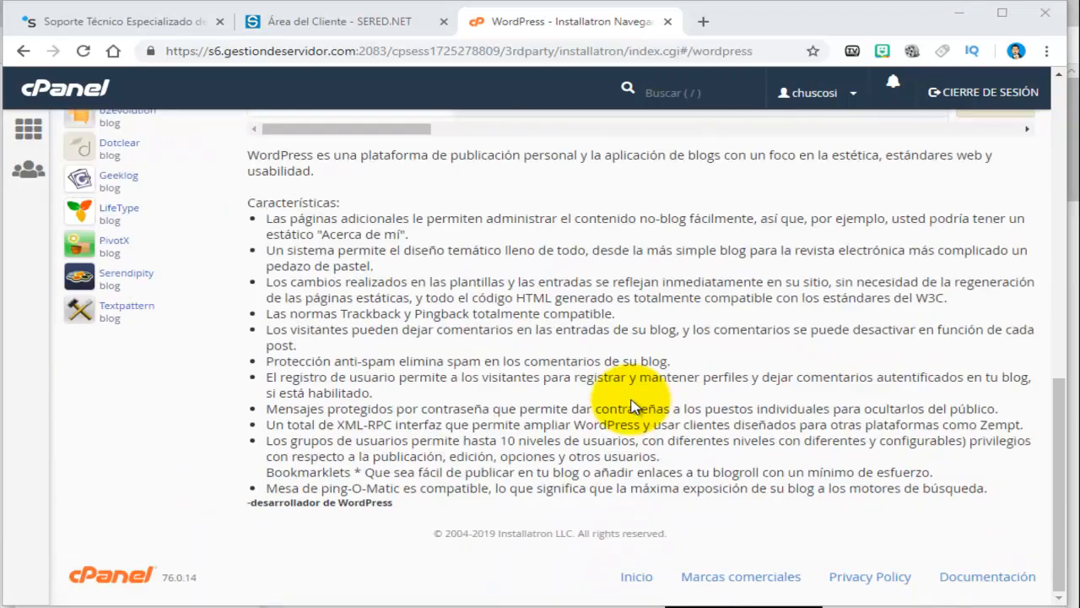
{"action": "scroll", "coordinate": [633, 399], "scroll_direction": "up", "scroll_amount": 7}
{"action": "scroll", "coordinate": [632, 398], "scroll_direction": "up", "scroll_amount": 3}
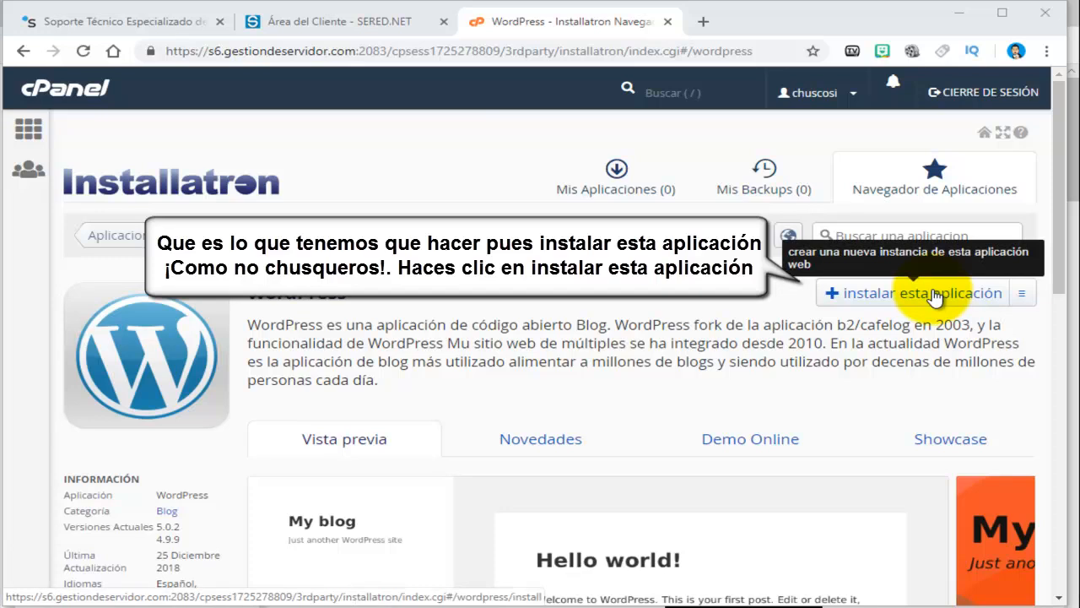
{"action": "left_click", "coordinate": [934, 295]}
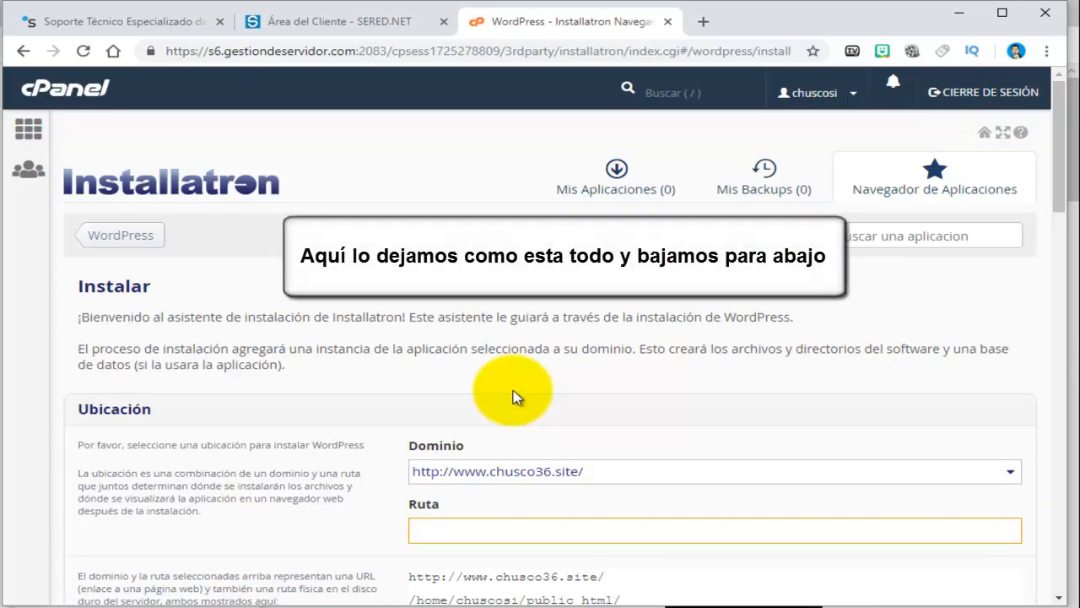
{"action": "scroll", "coordinate": [516, 397], "scroll_direction": "down", "scroll_amount": 2}
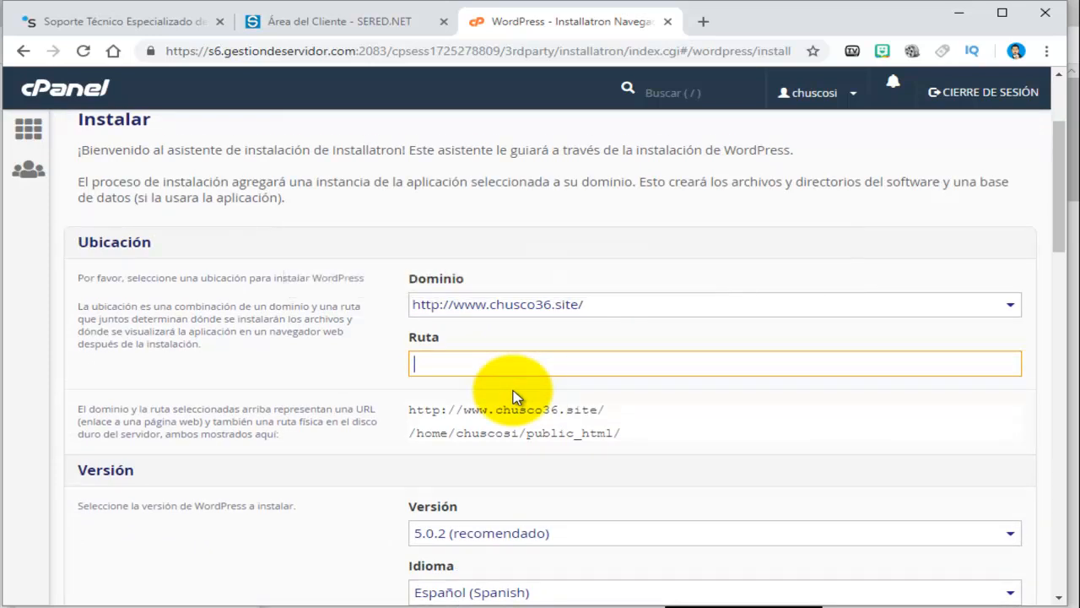
{"action": "scroll", "coordinate": [517, 397], "scroll_direction": "down", "scroll_amount": 2}
{"action": "scroll", "coordinate": [513, 396], "scroll_direction": "down", "scroll_amount": 10}
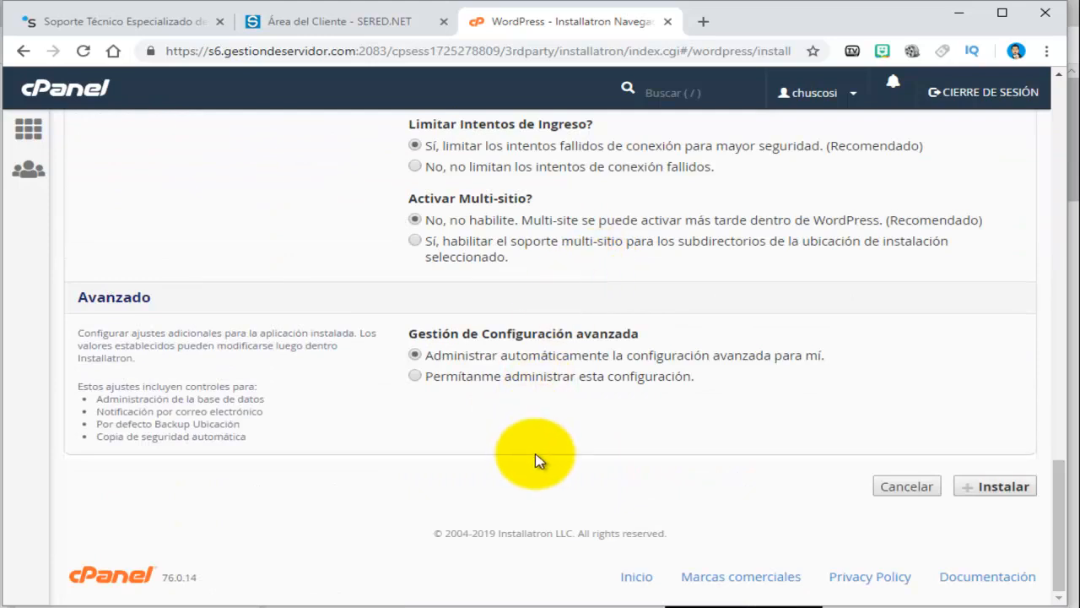
{"action": "left_click", "coordinate": [1001, 491]}
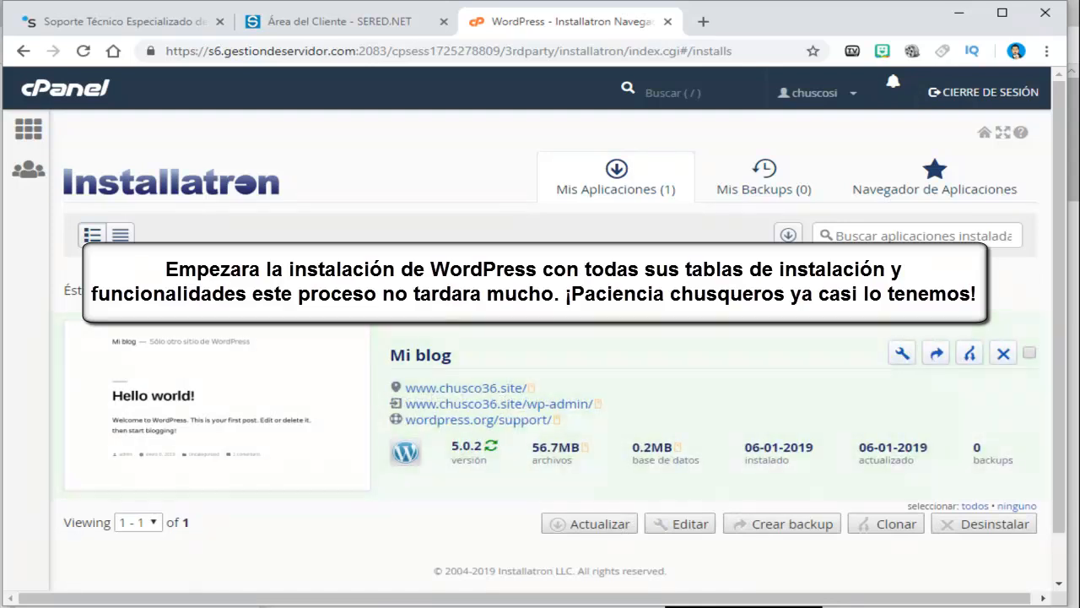
{"action": "left_click", "coordinate": [575, 526]}
{"action": "left_click", "coordinate": [690, 146]}
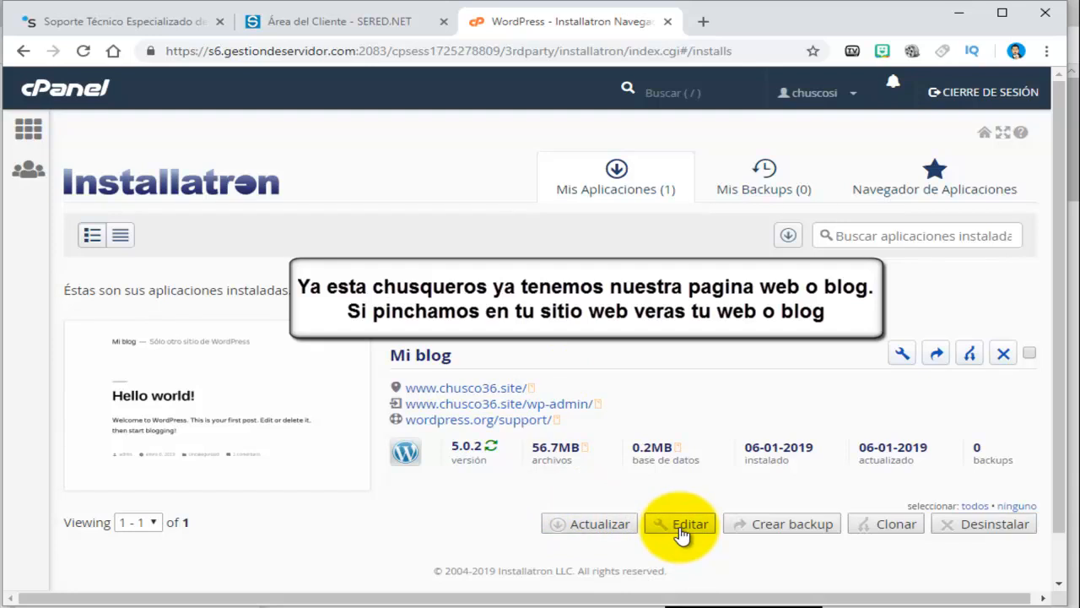
{"action": "left_click", "coordinate": [492, 392]}
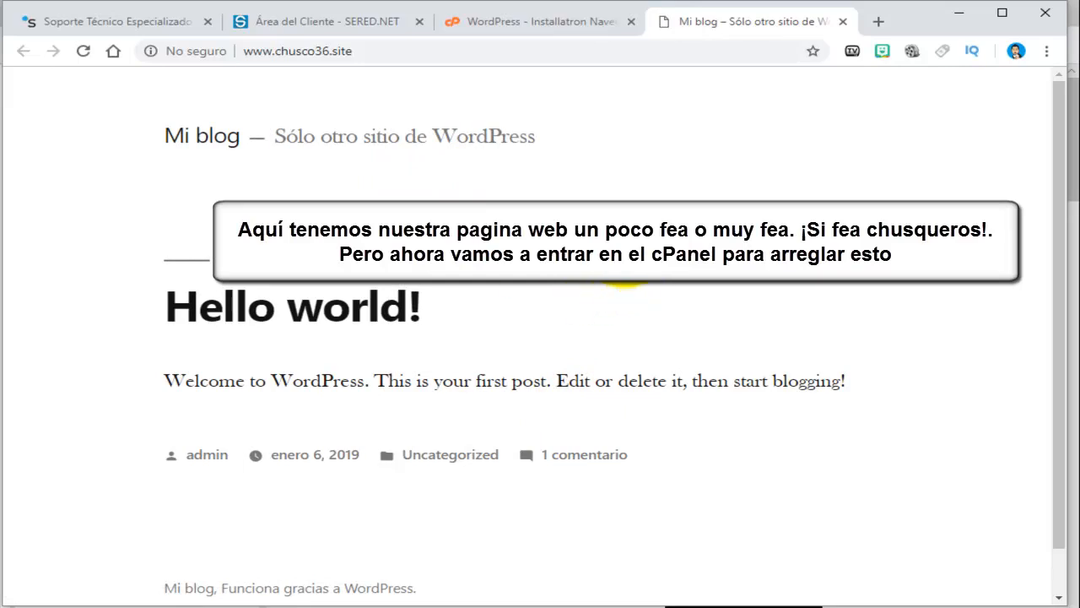
- Return to Installatron, open the blog's wp-admin dashboard and update the WordPress translations from the available updates
{"action": "left_click", "coordinate": [553, 22]}
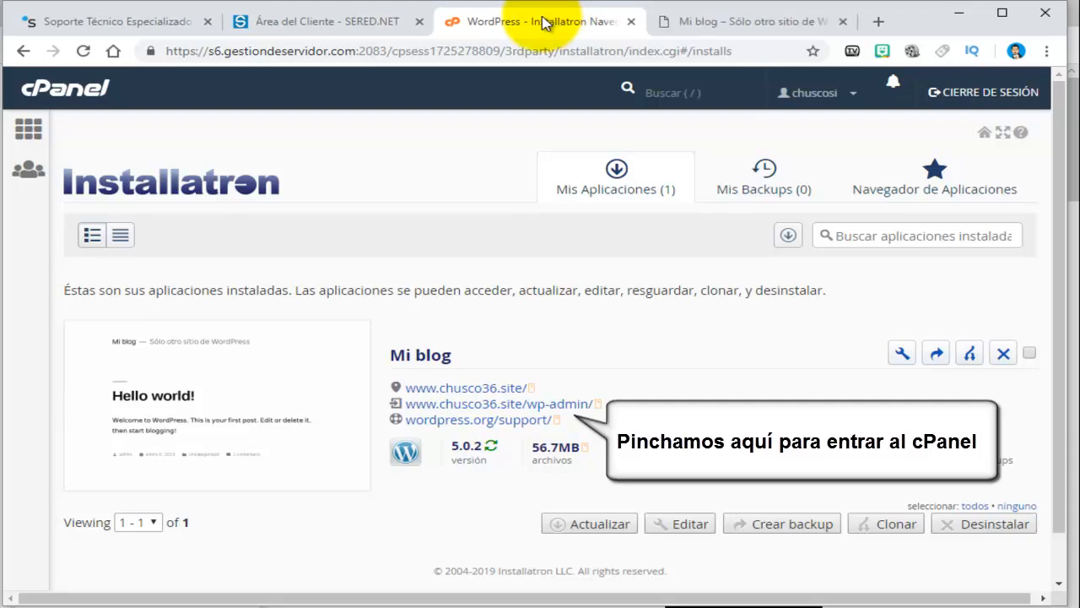
{"action": "left_click", "coordinate": [488, 404]}
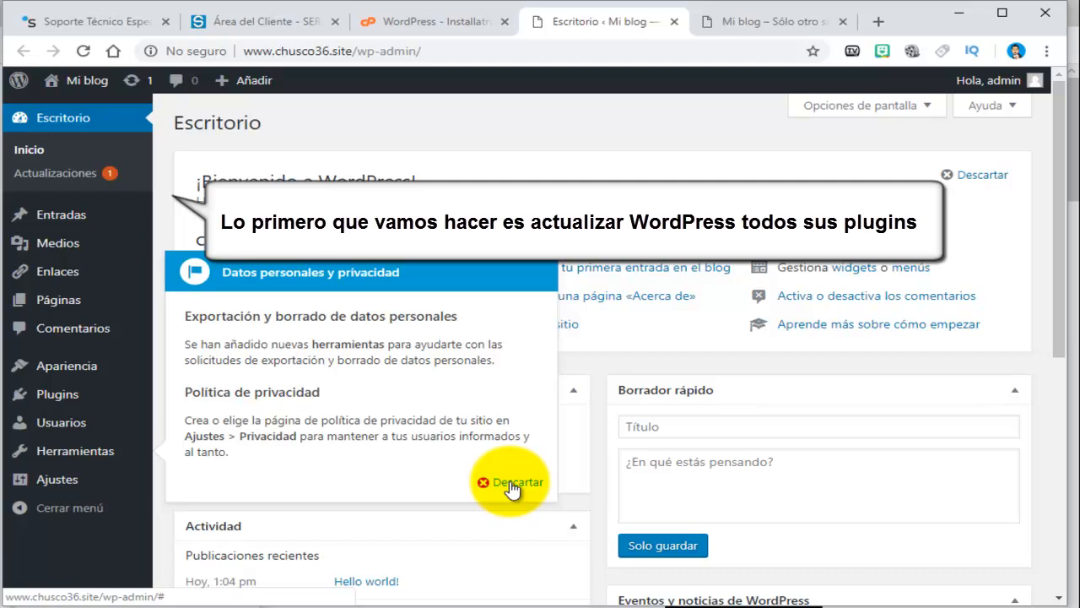
{"action": "left_click", "coordinate": [76, 179]}
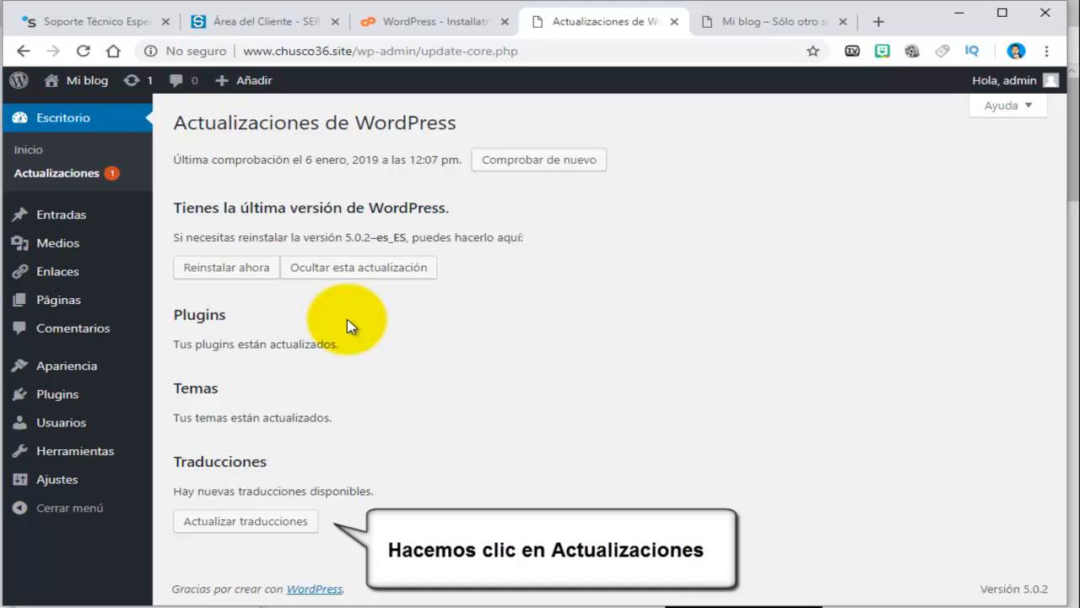
{"action": "left_click", "coordinate": [282, 521]}
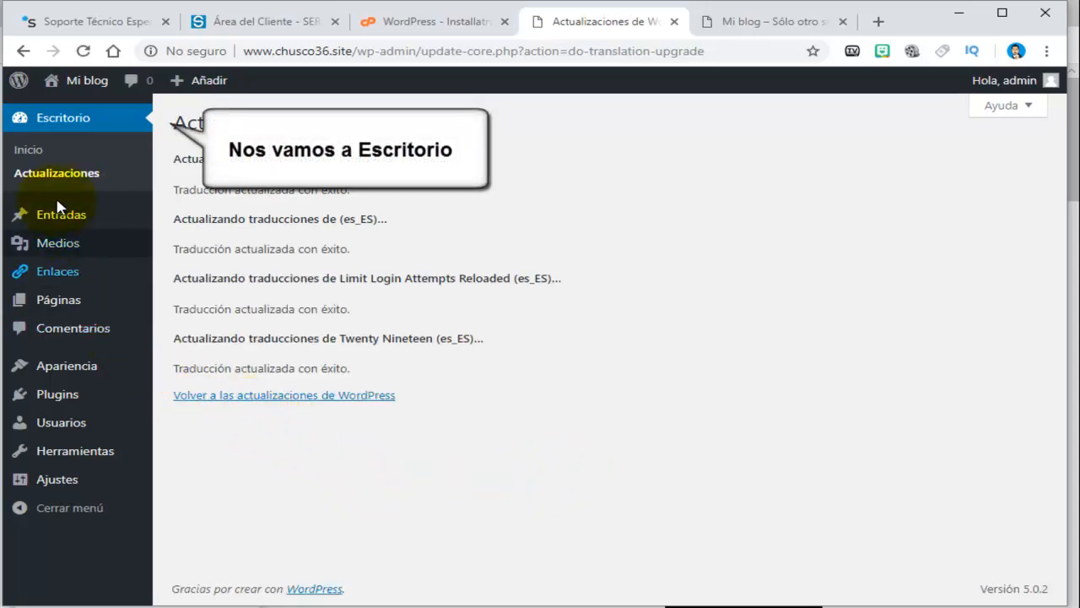
{"action": "left_click", "coordinate": [44, 122]}
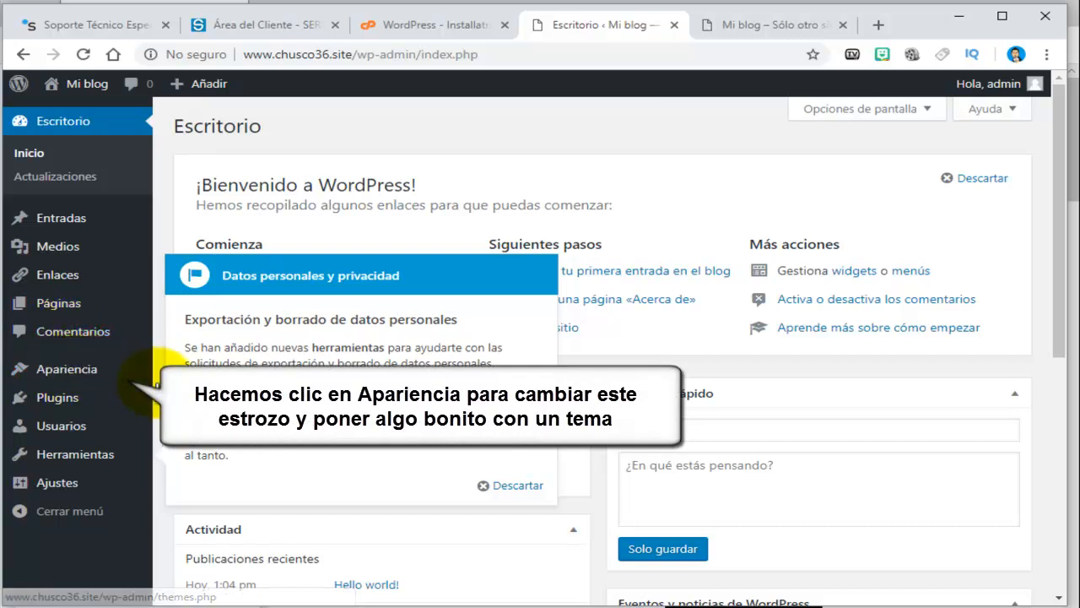
{"action": "left_click", "coordinate": [91, 374]}
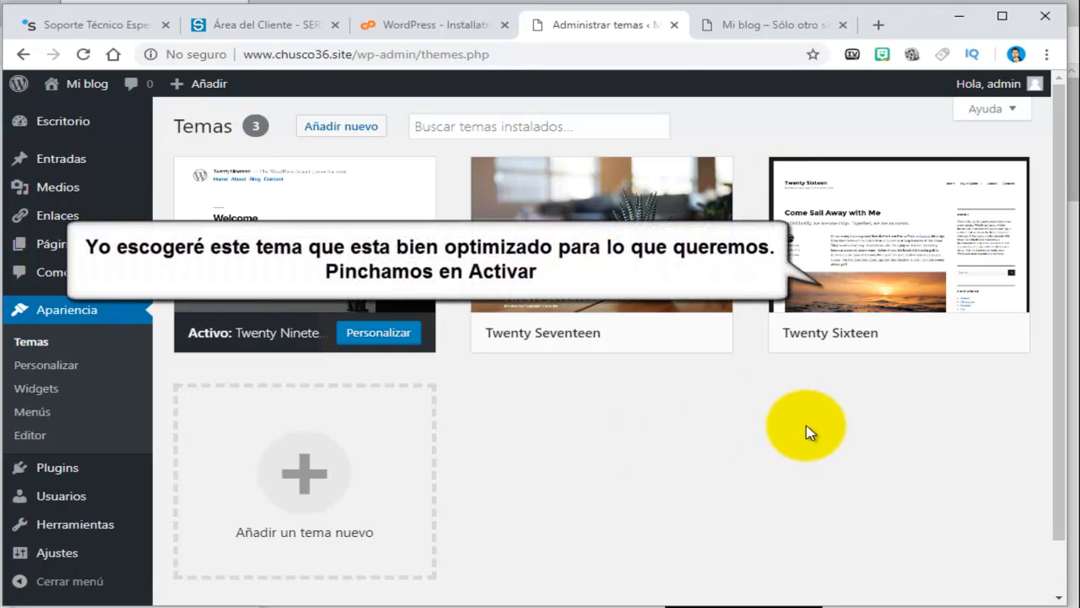
{"action": "mouse_move", "coordinate": [892, 338]}
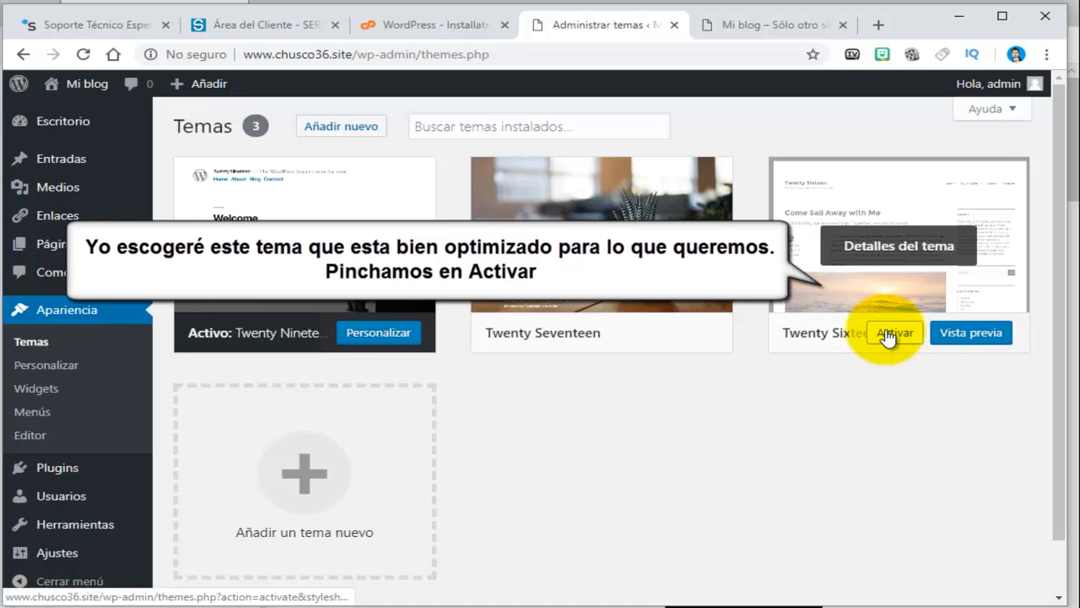
{"action": "left_click", "coordinate": [894, 336]}
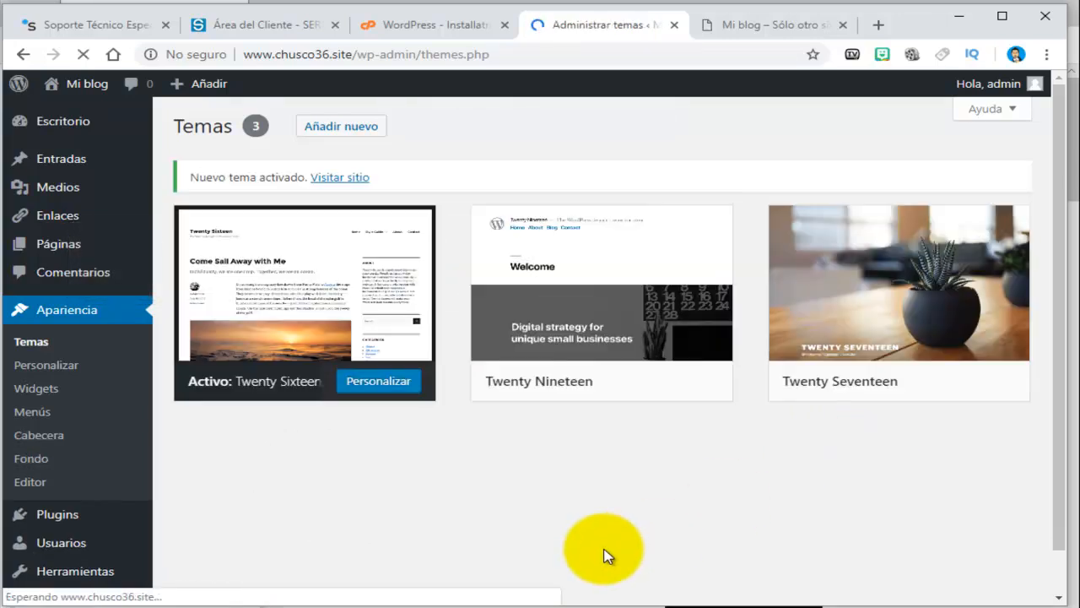
{"action": "left_click", "coordinate": [725, 22]}
{"action": "left_click", "coordinate": [82, 54]}
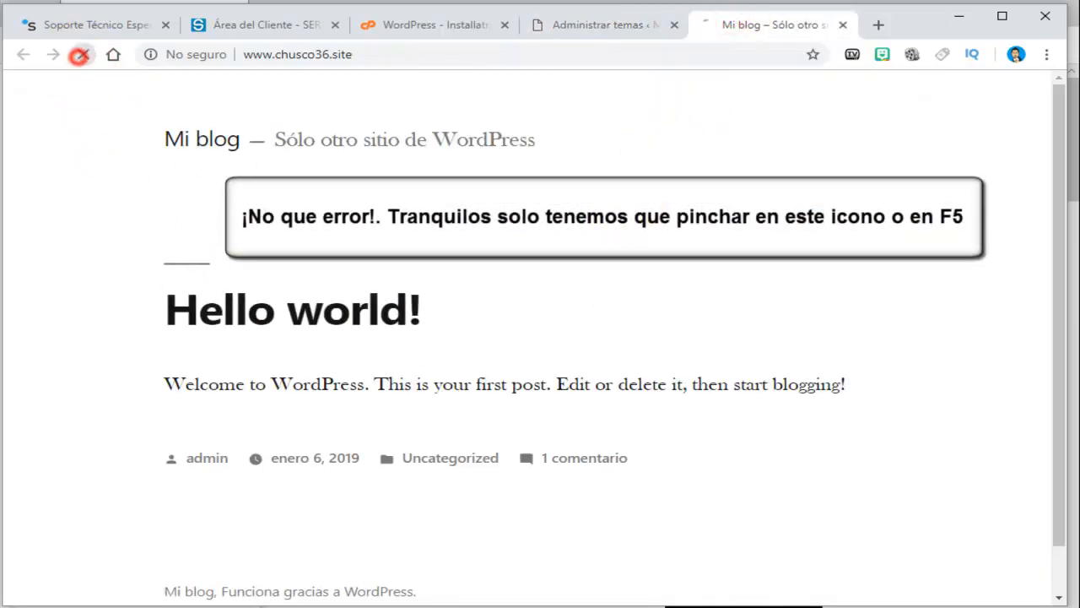